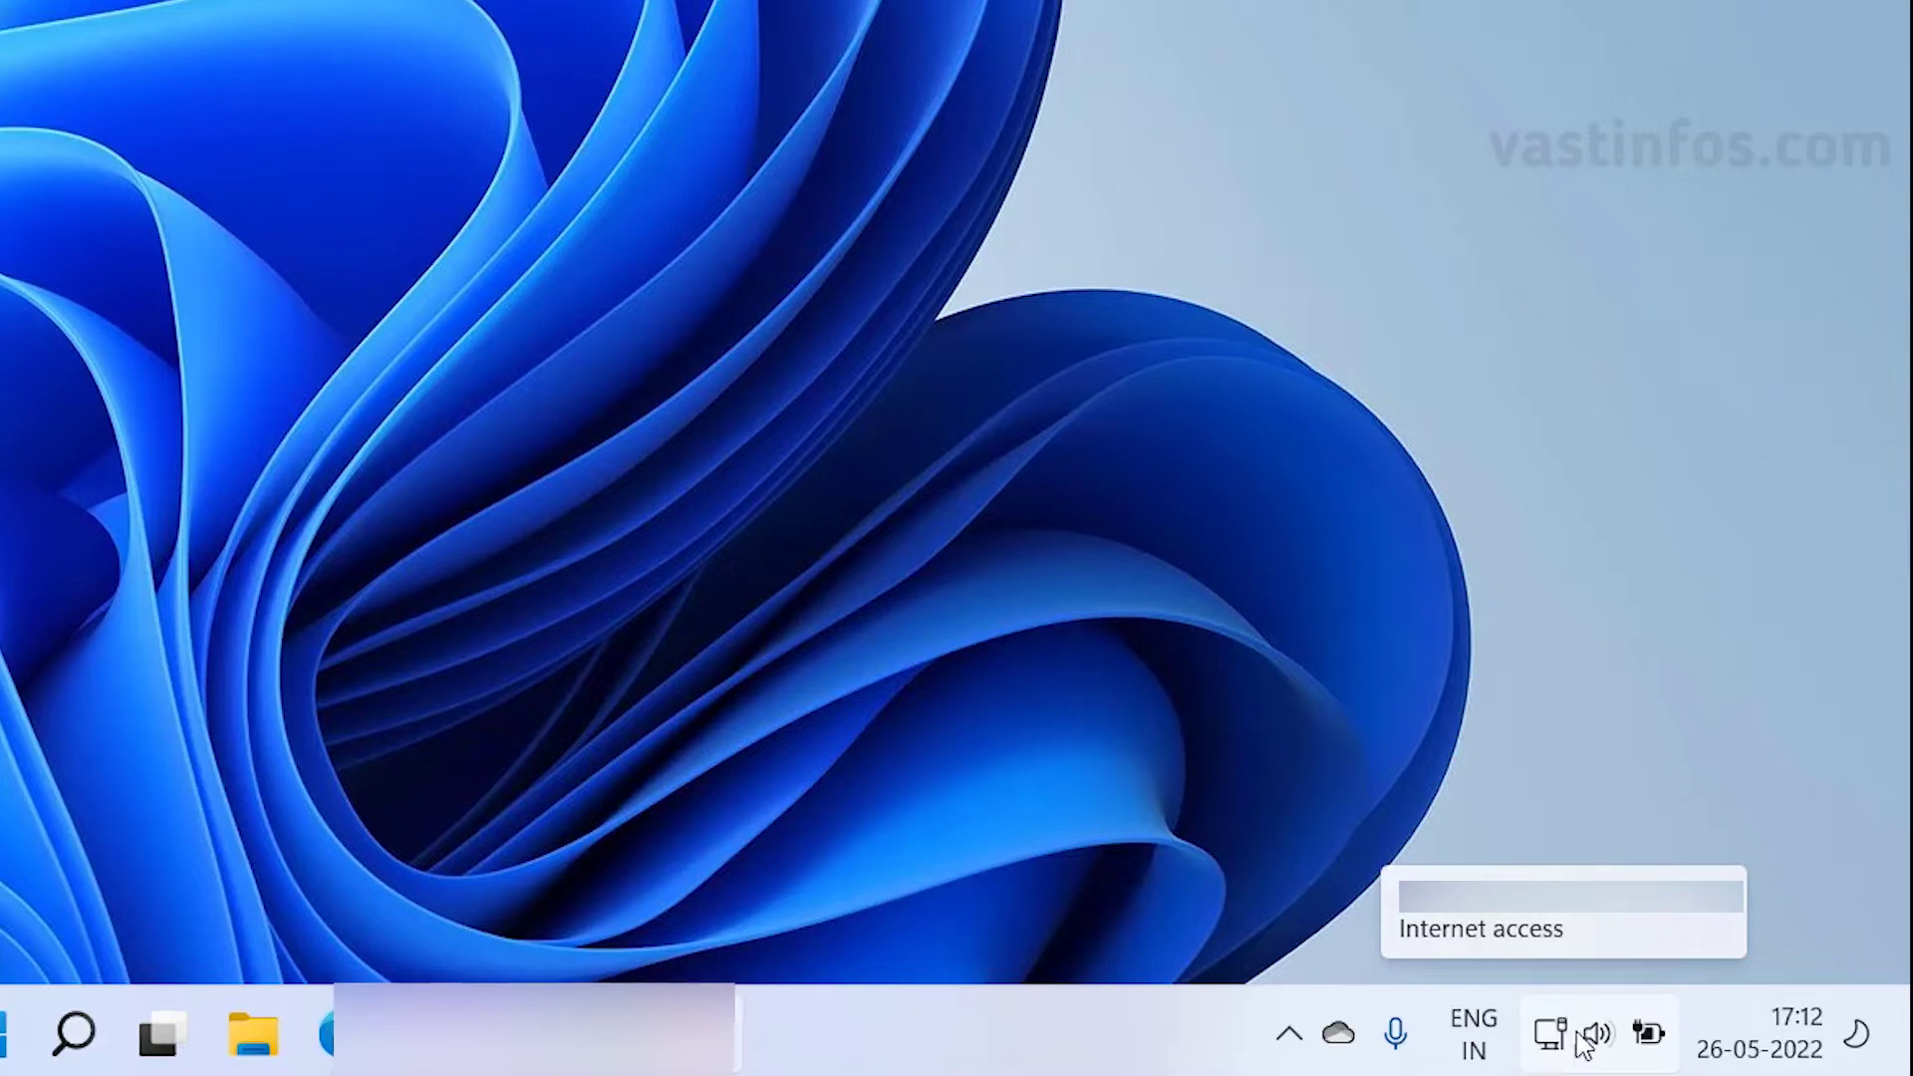
Step: Right-click the taskbar network icon to show the Network and Internet settings shortcut
right_click(1548, 1038)
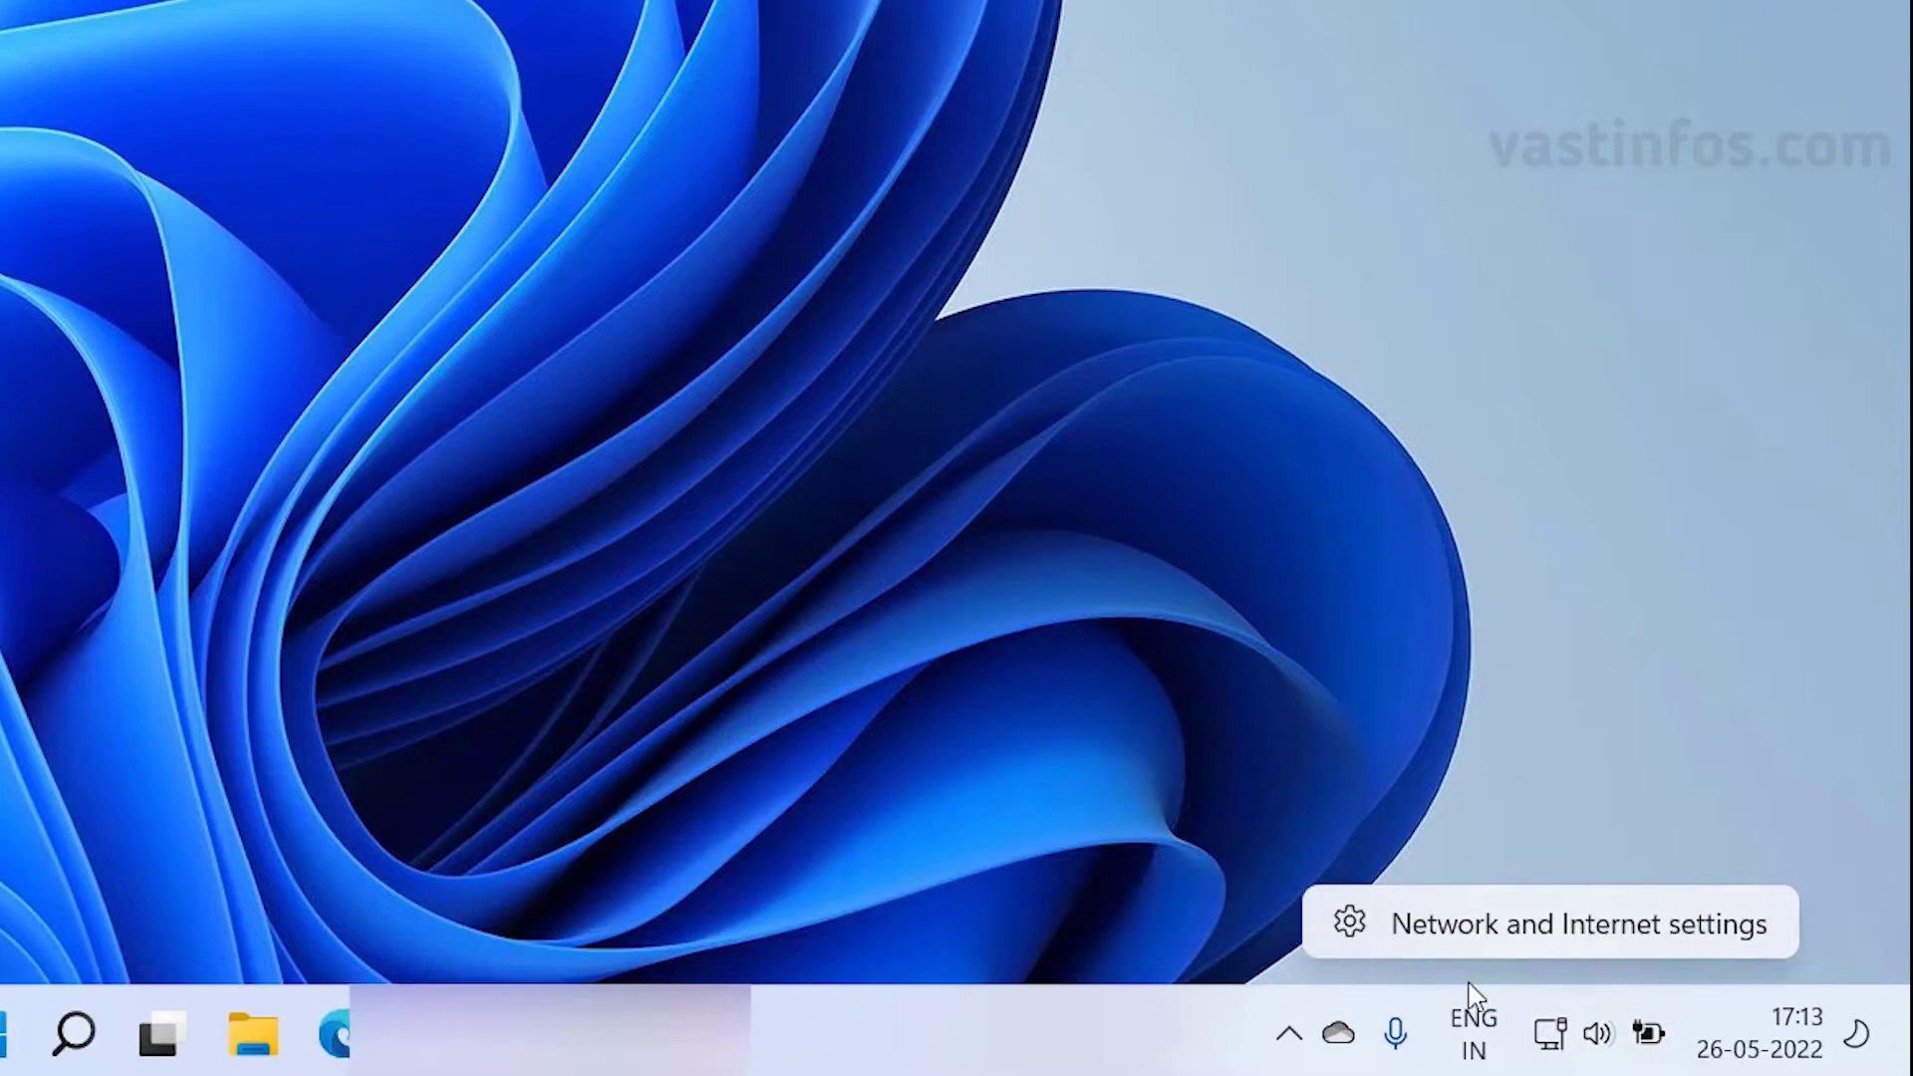
Step: Open Network and Internet settings, then go to the Advanced network settings page
left_click(1535, 937)
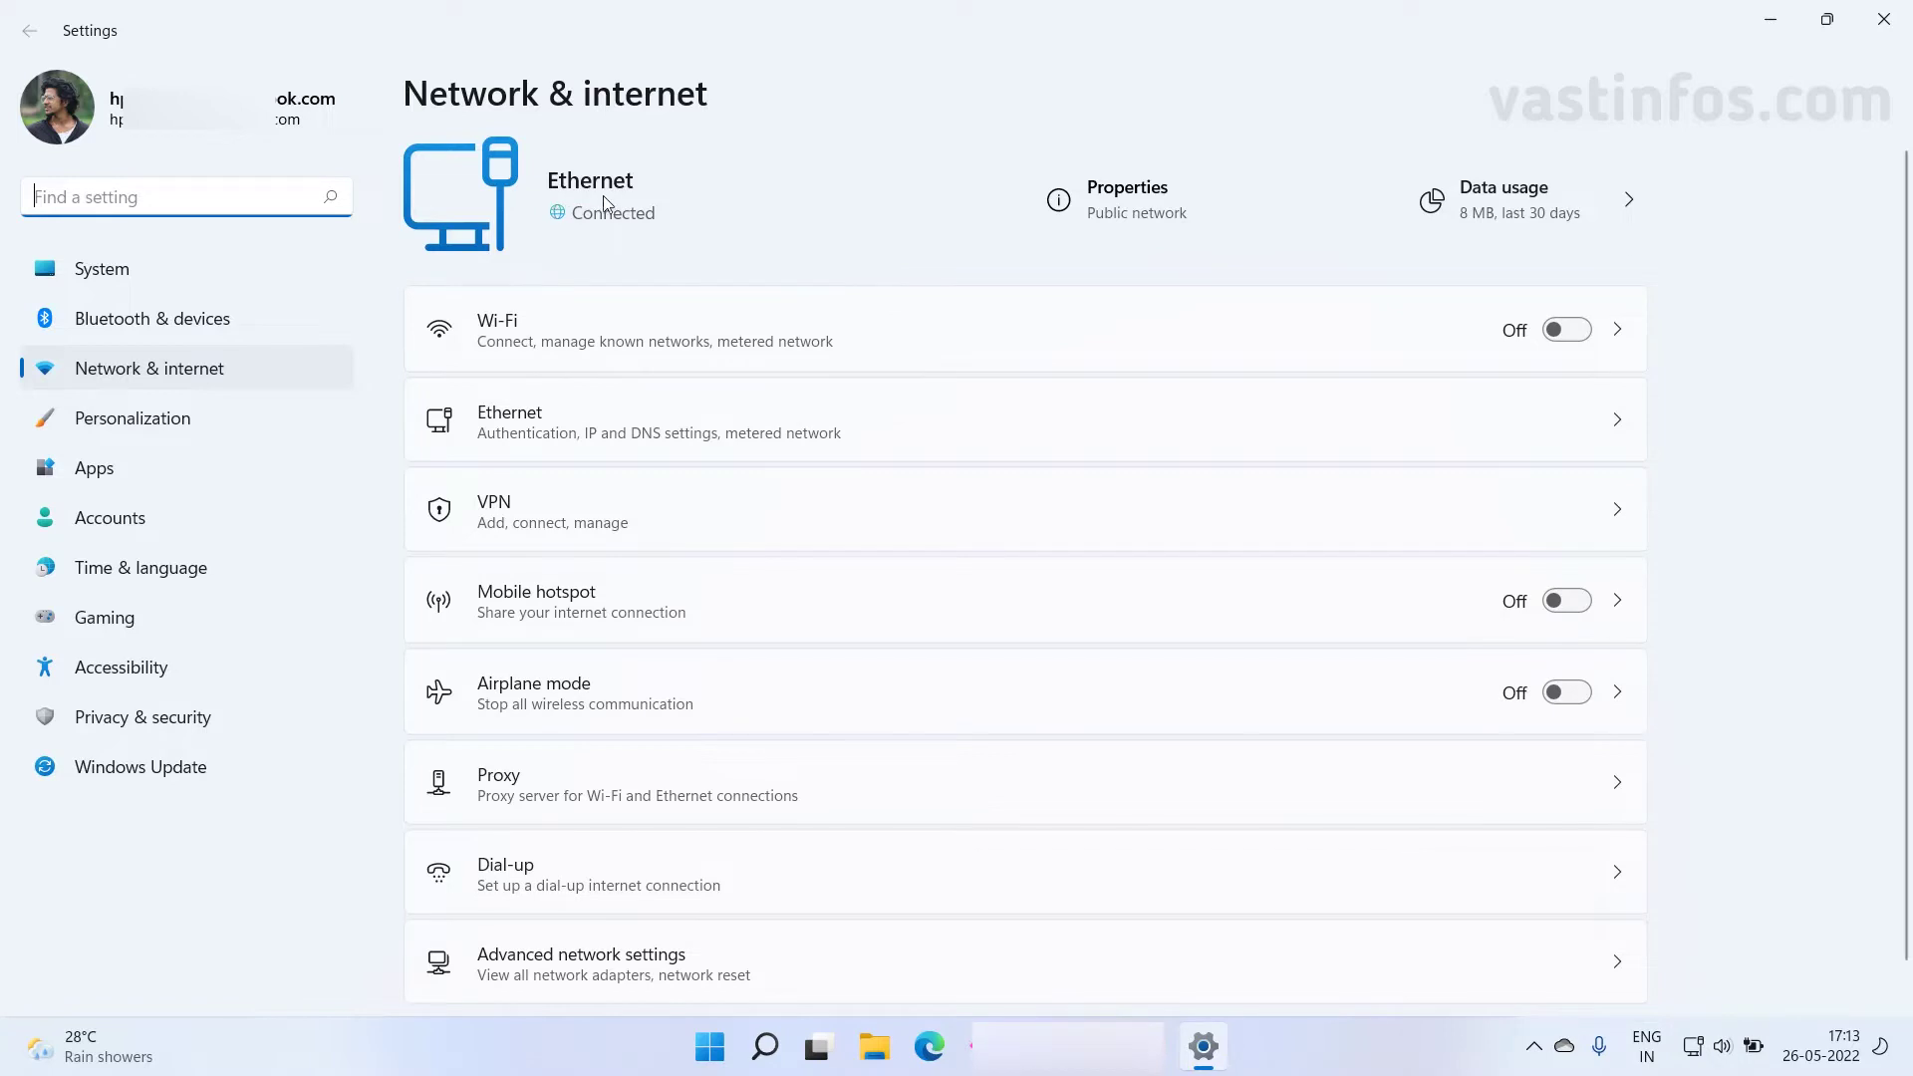
scroll(761, 927, "down", 1)
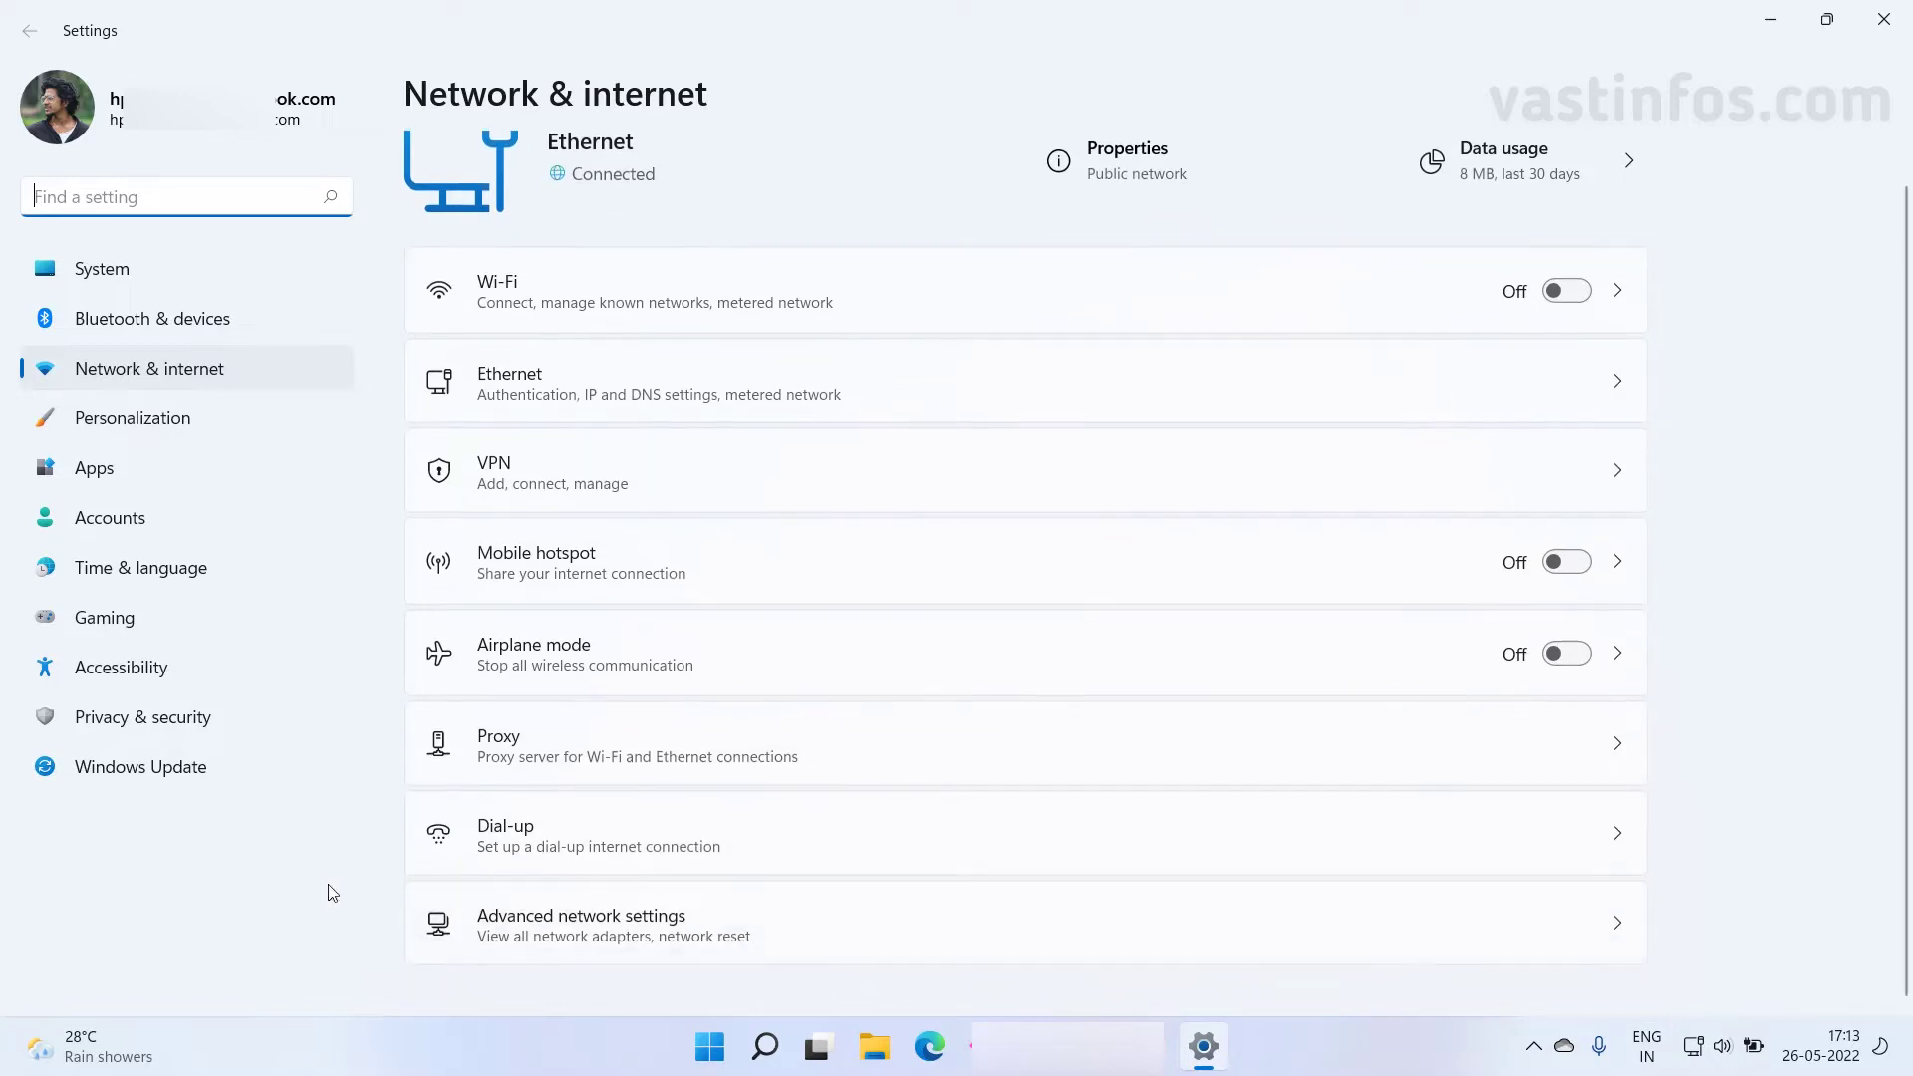
left_click(705, 927)
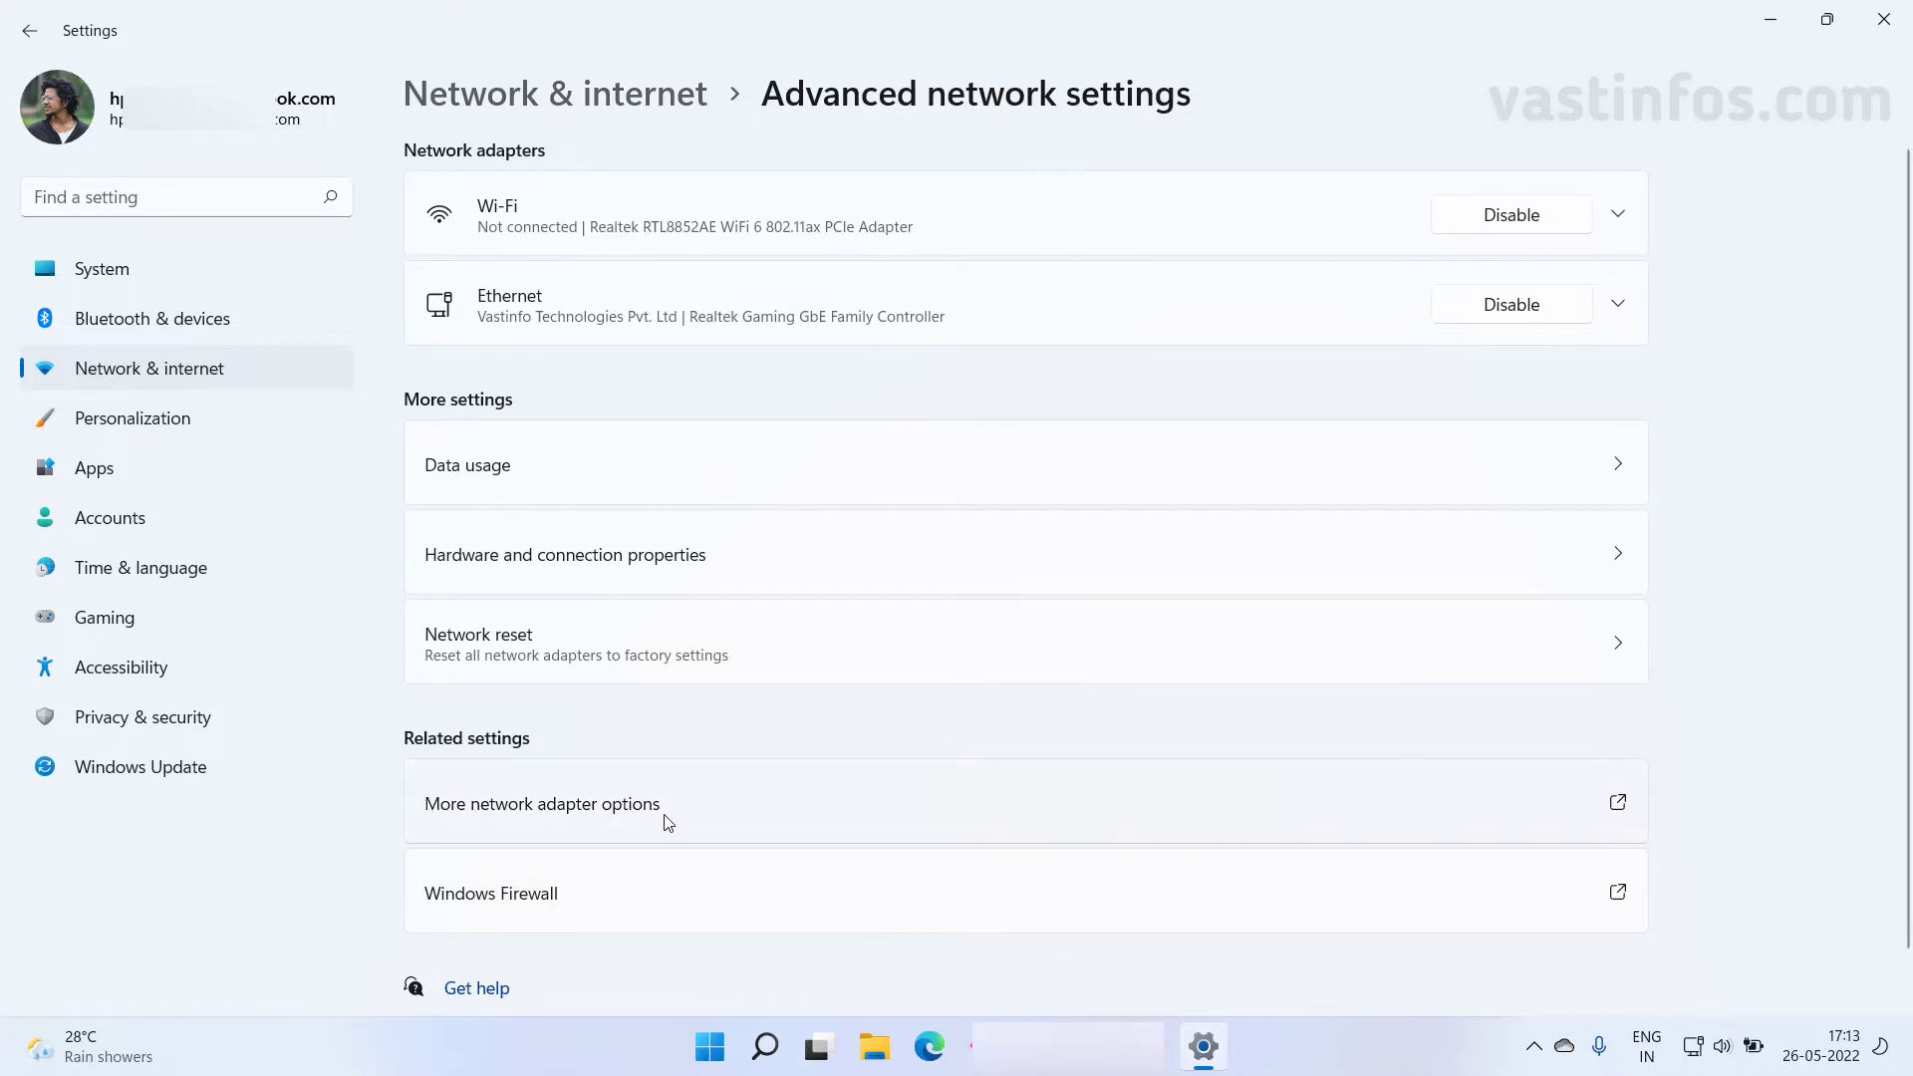
Step: Open More network adapter options and move the Network Connections window to the right
left_click(603, 820)
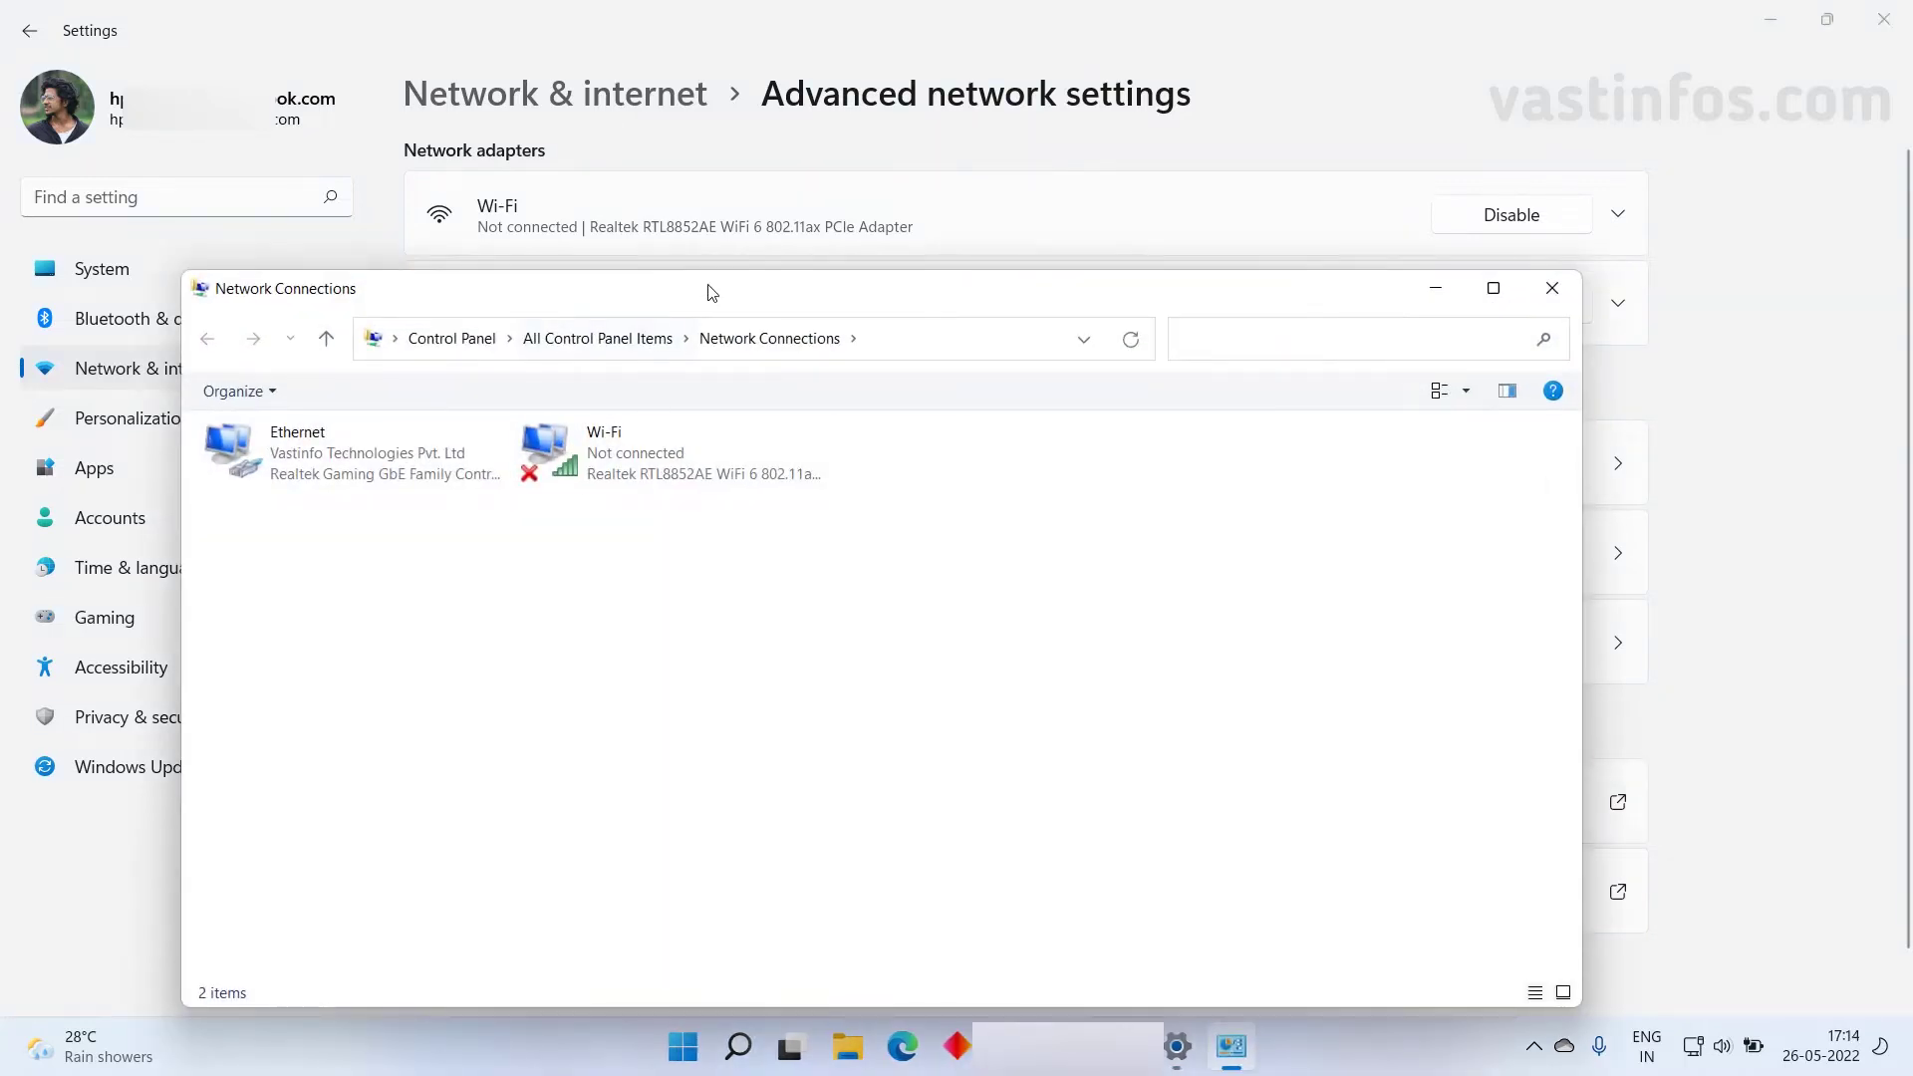
left_click_drag(709, 295, 857, 281)
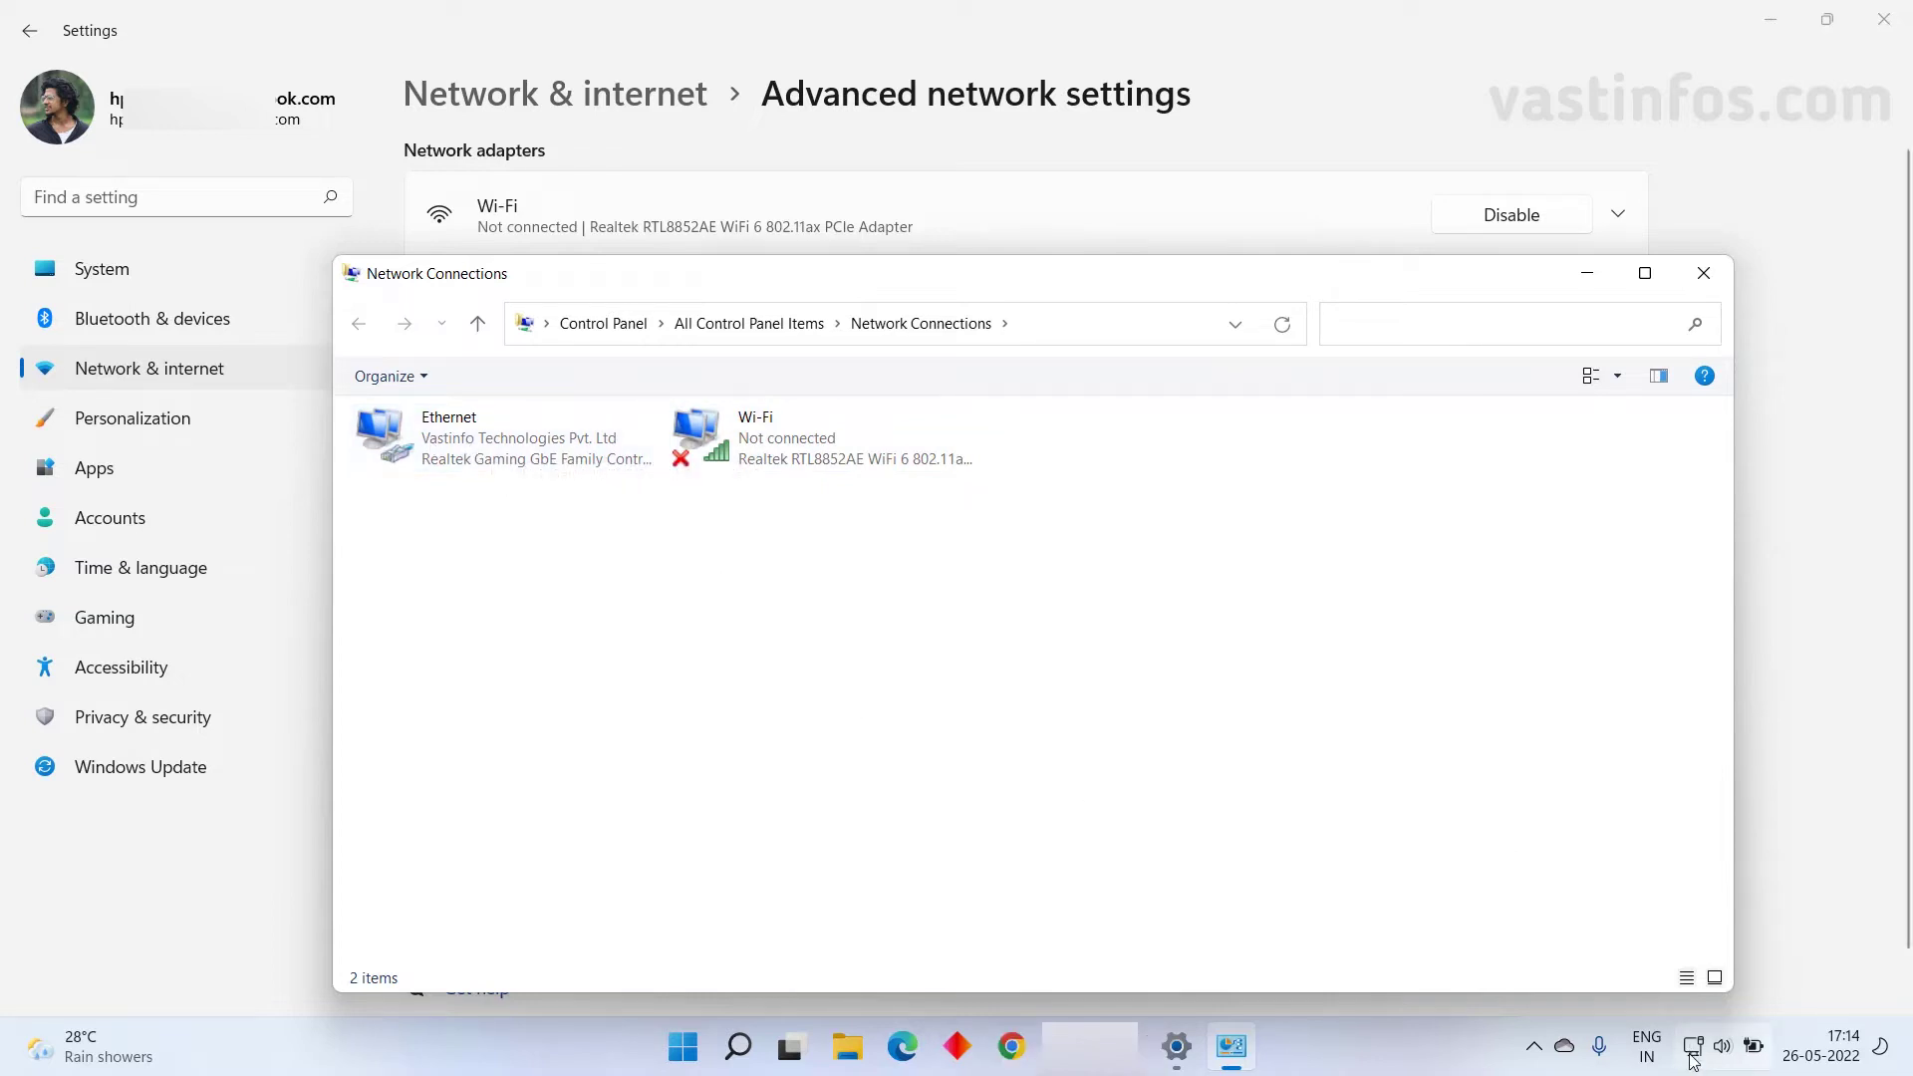
Step: Search Google for 'bbc news' in Chrome while online, then minimize Chrome
left_click(1012, 1048)
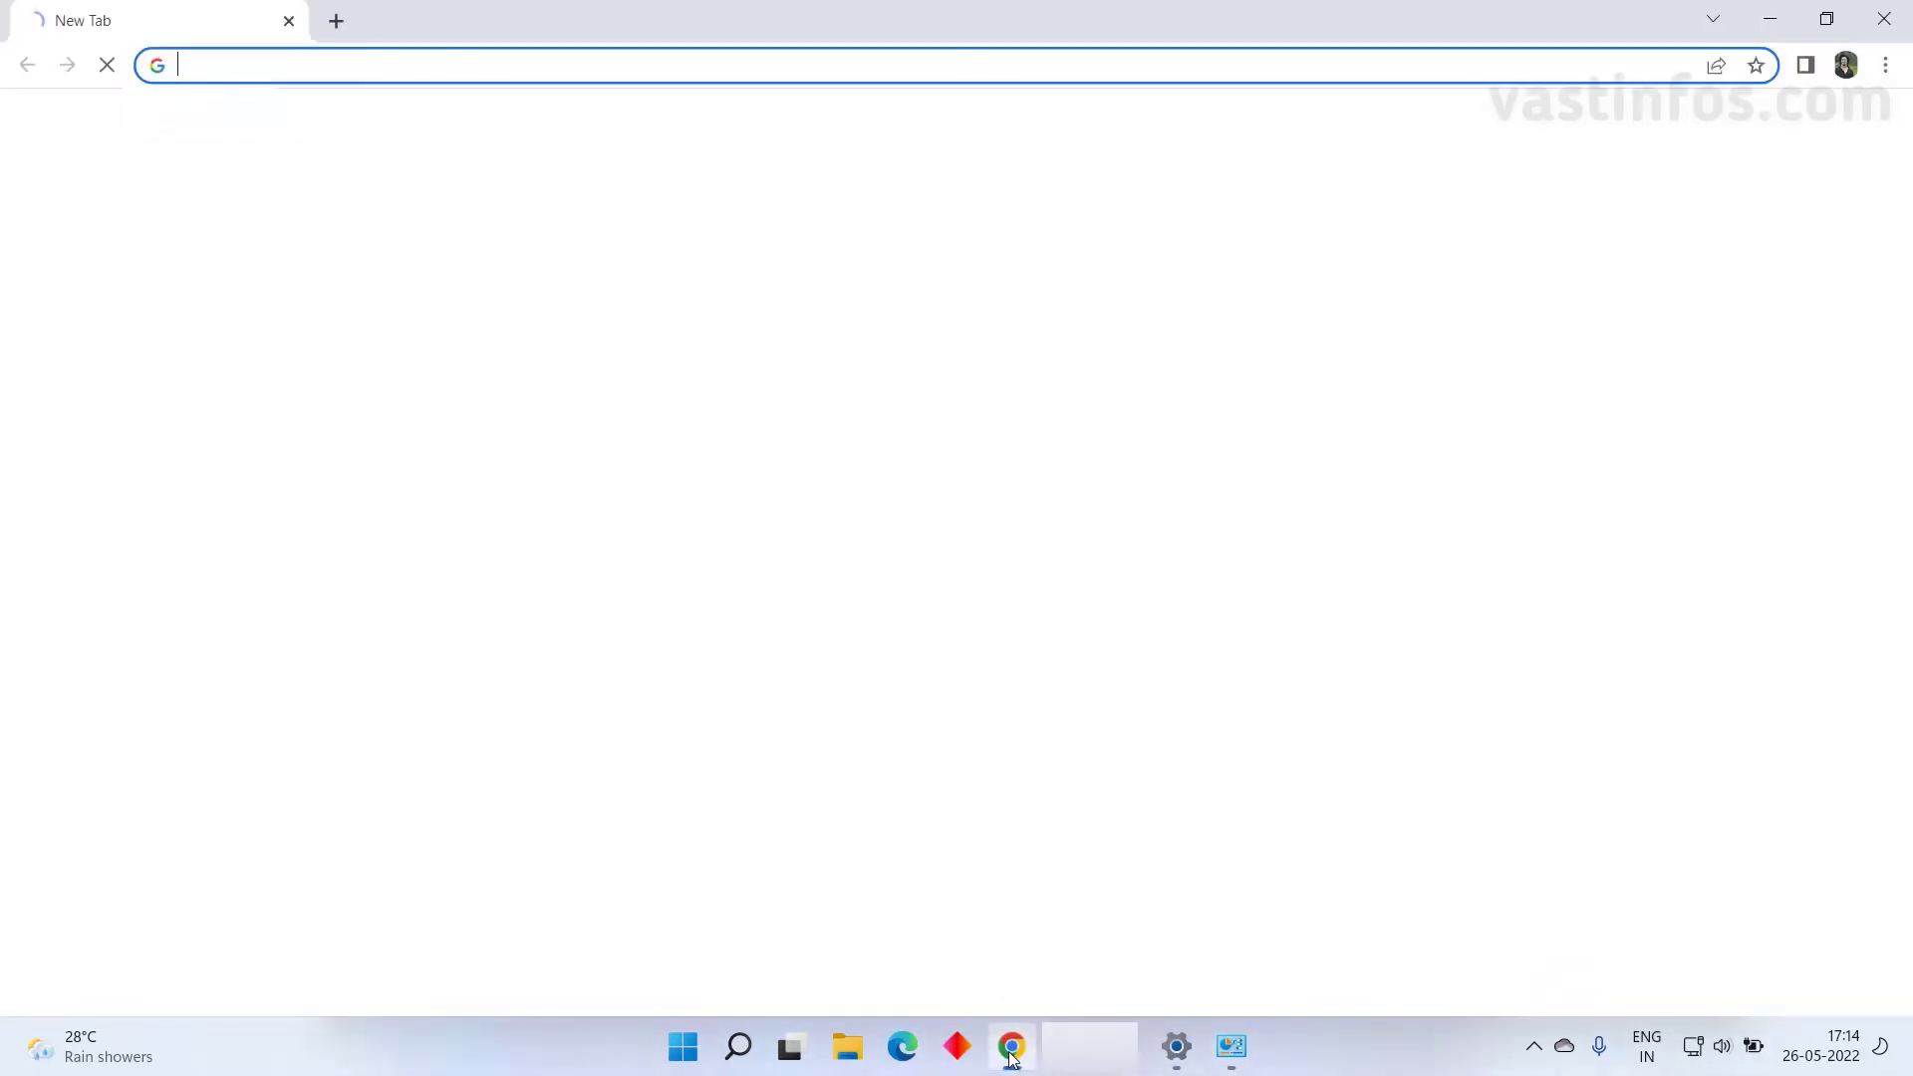
left_click(820, 481)
type("bb")
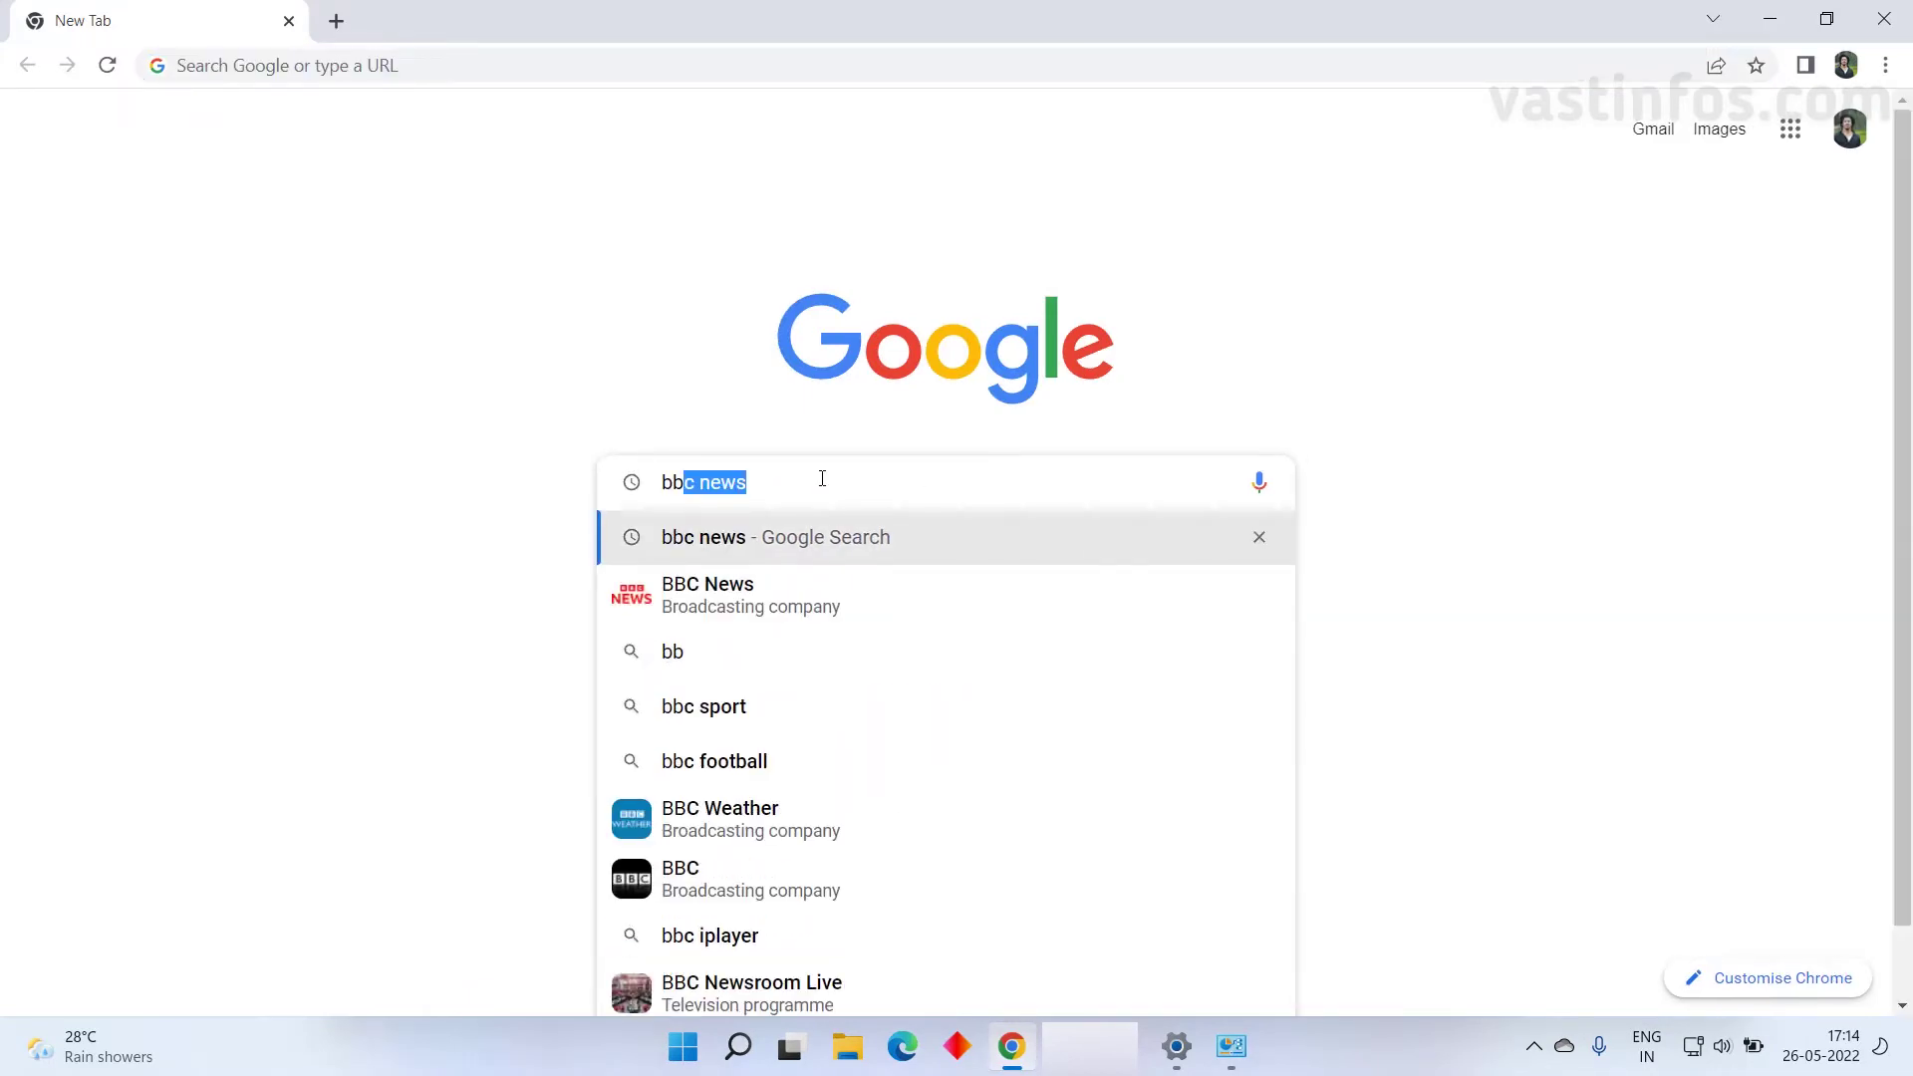
type("c")
key("Return")
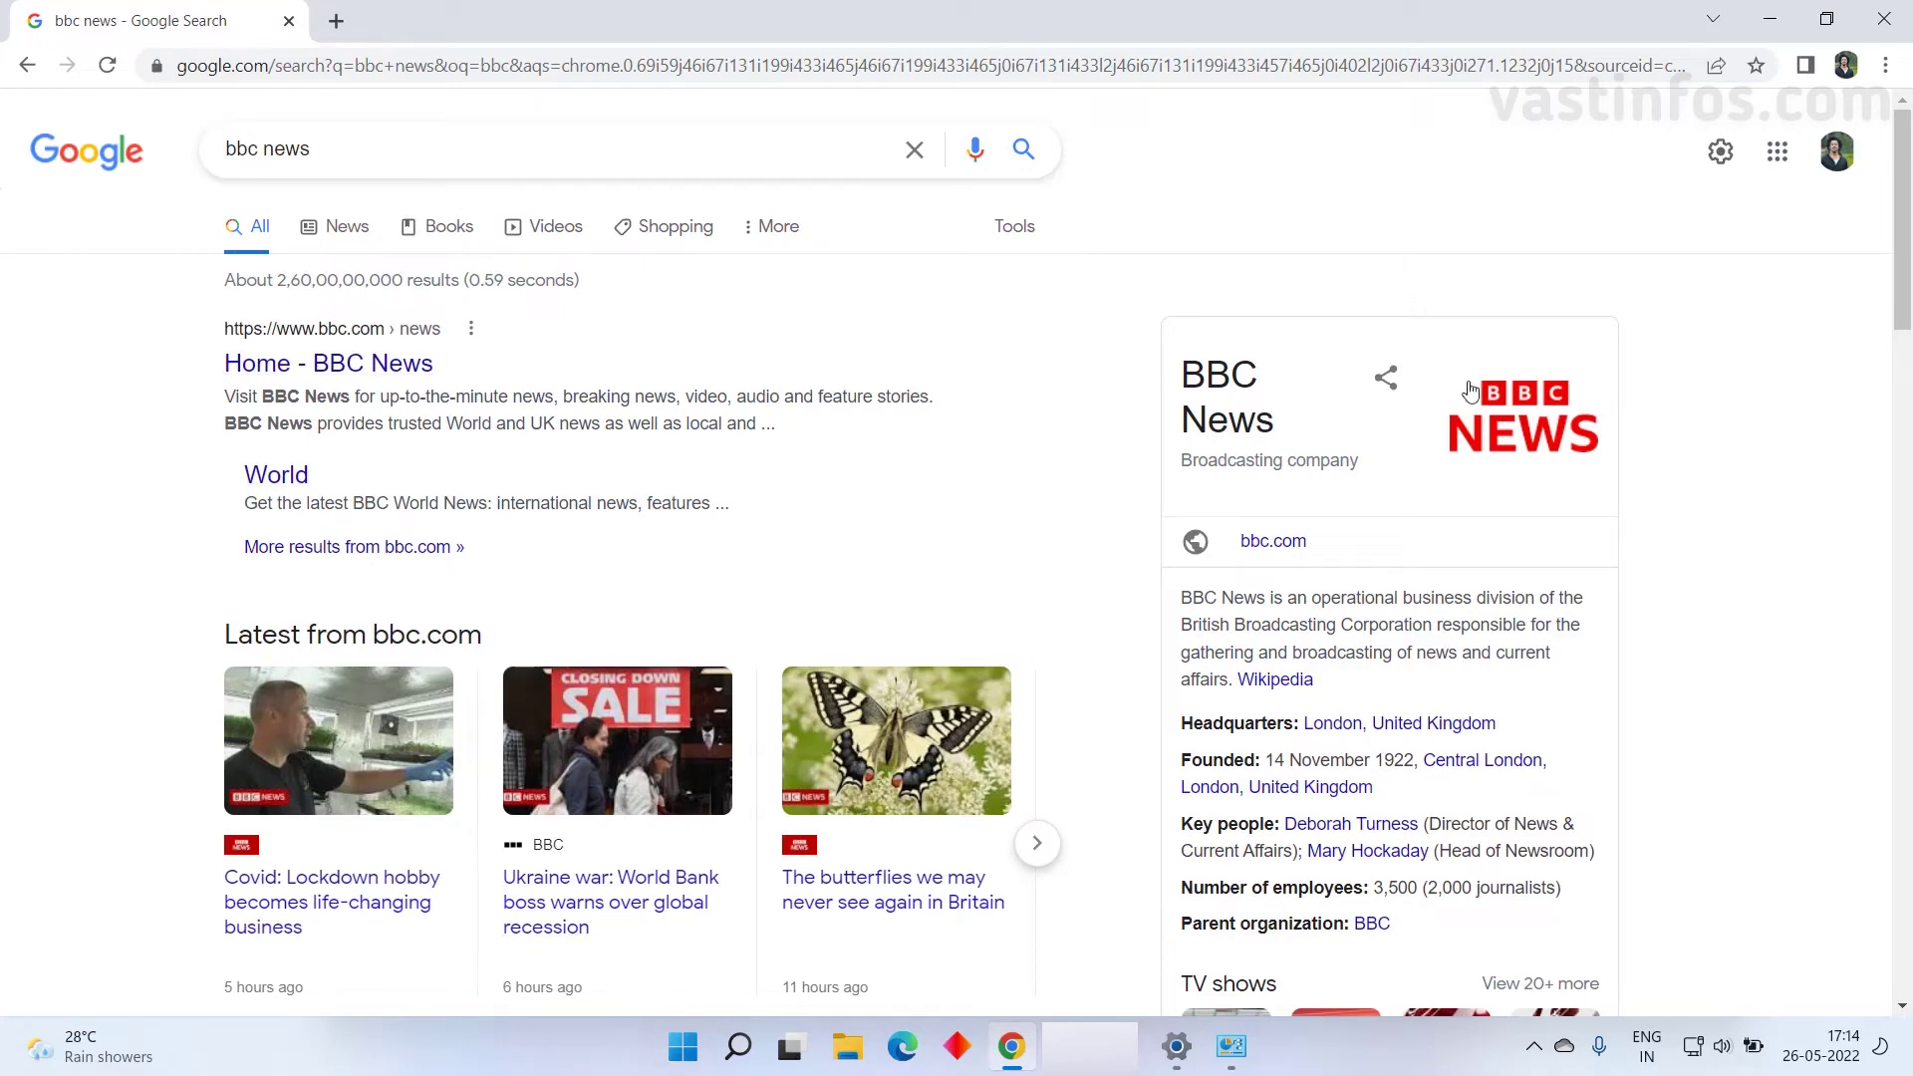
left_click(1013, 1046)
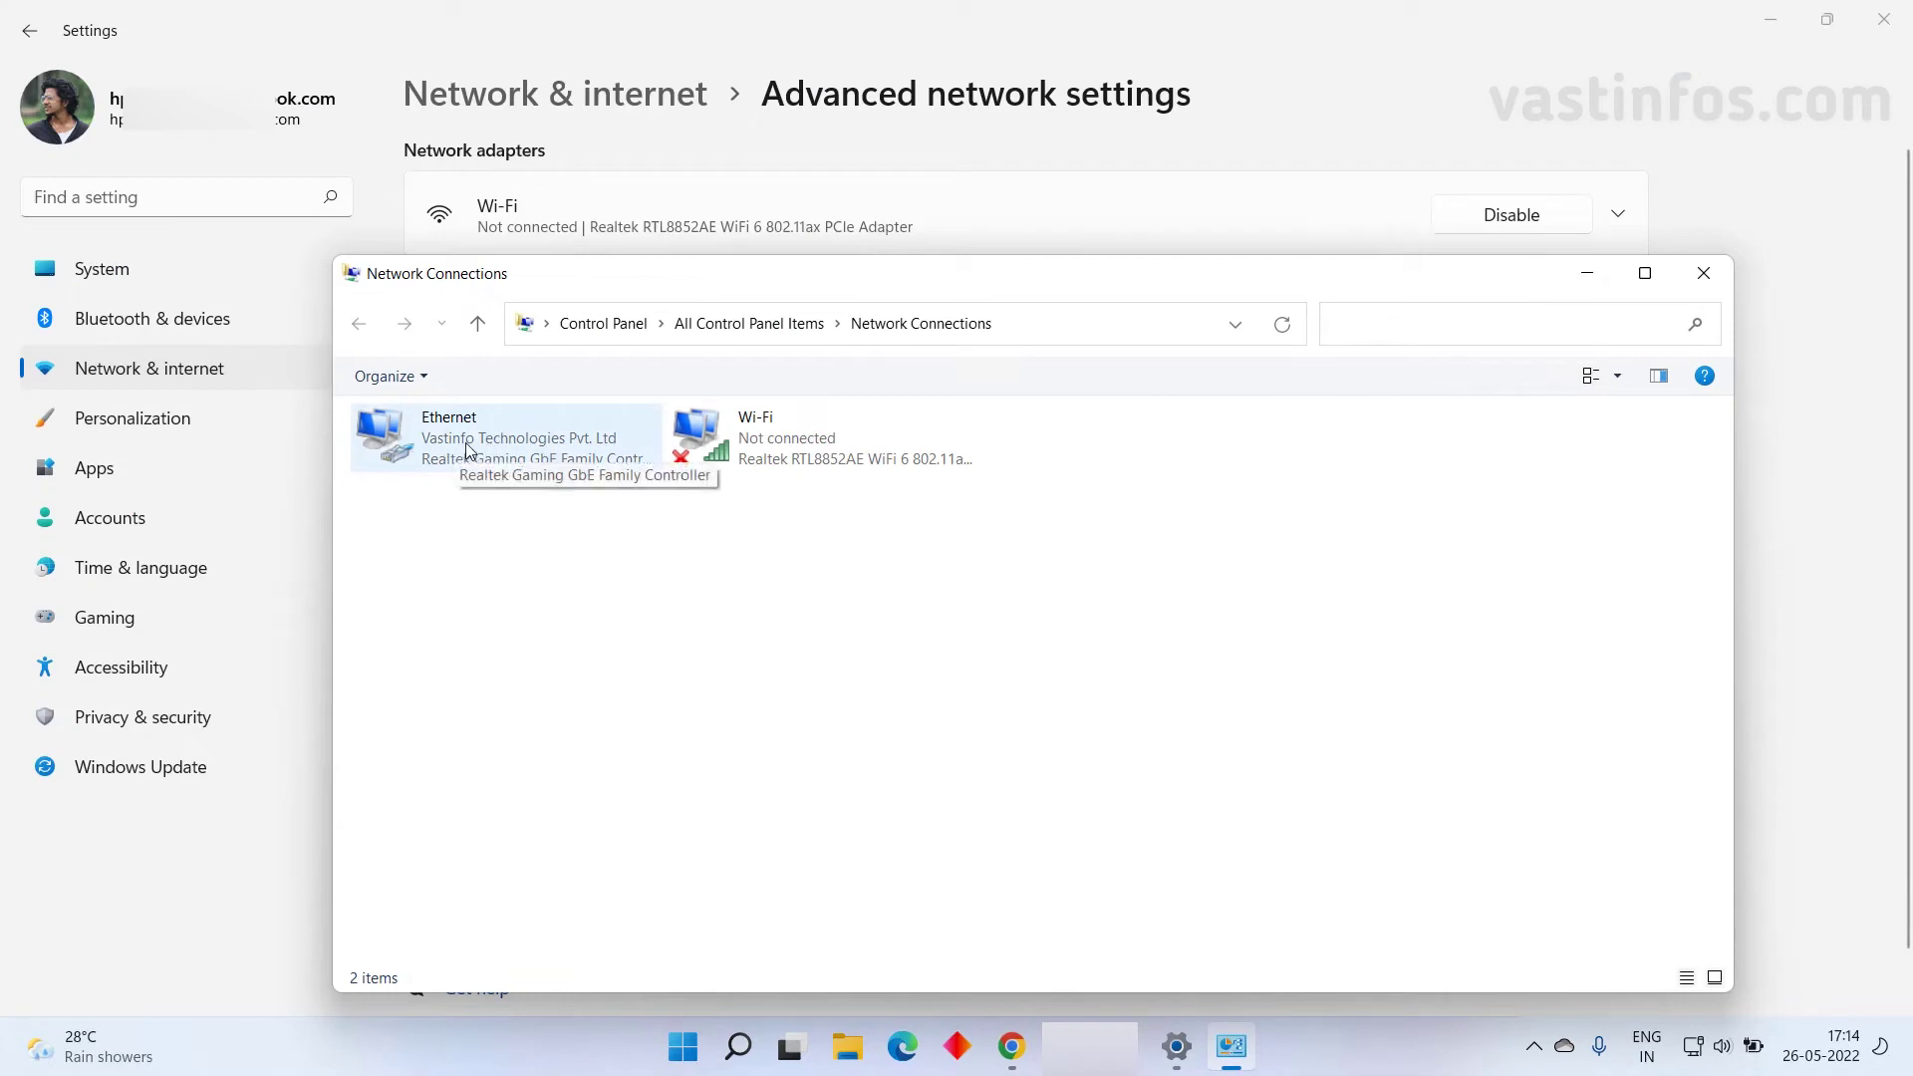
Step: Disable the Ethernet adapter, then bring Chrome's bbc news results back up
left_click(465, 441)
right_click(479, 437)
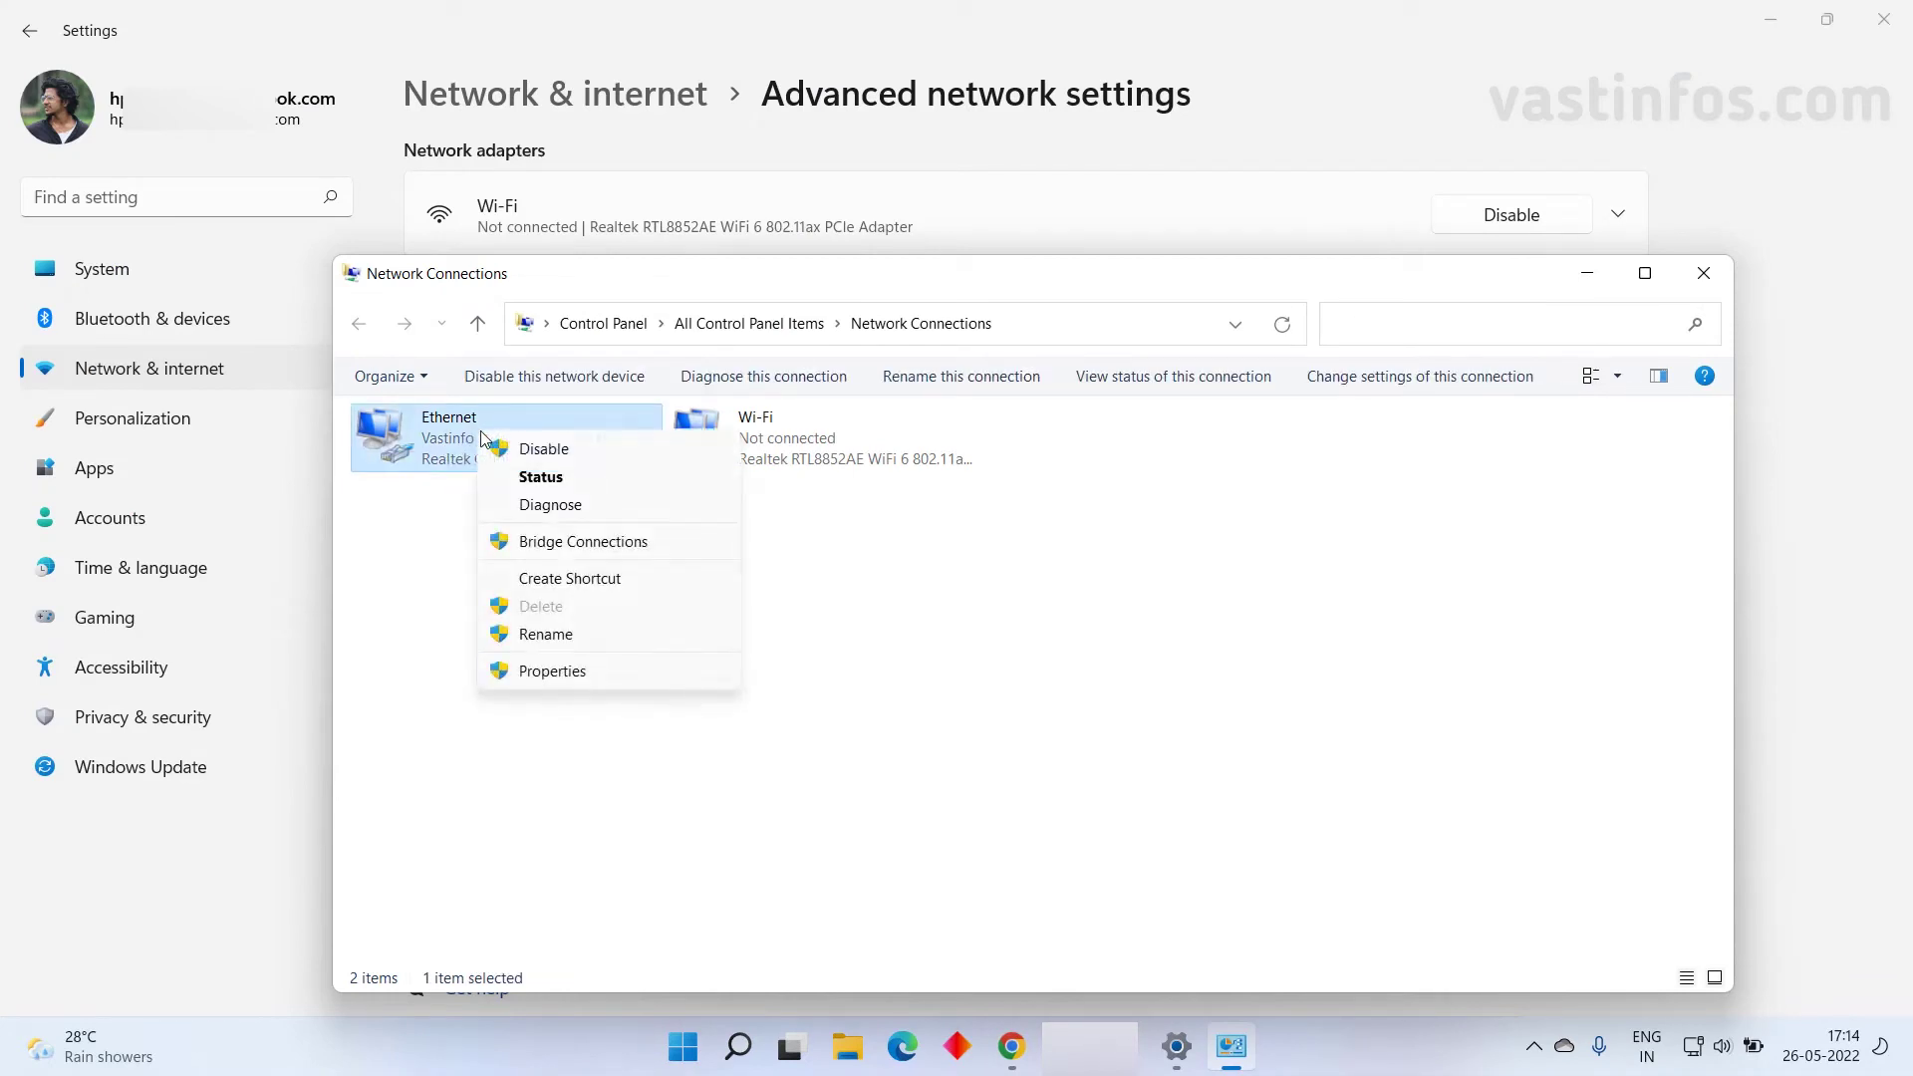
left_click(554, 456)
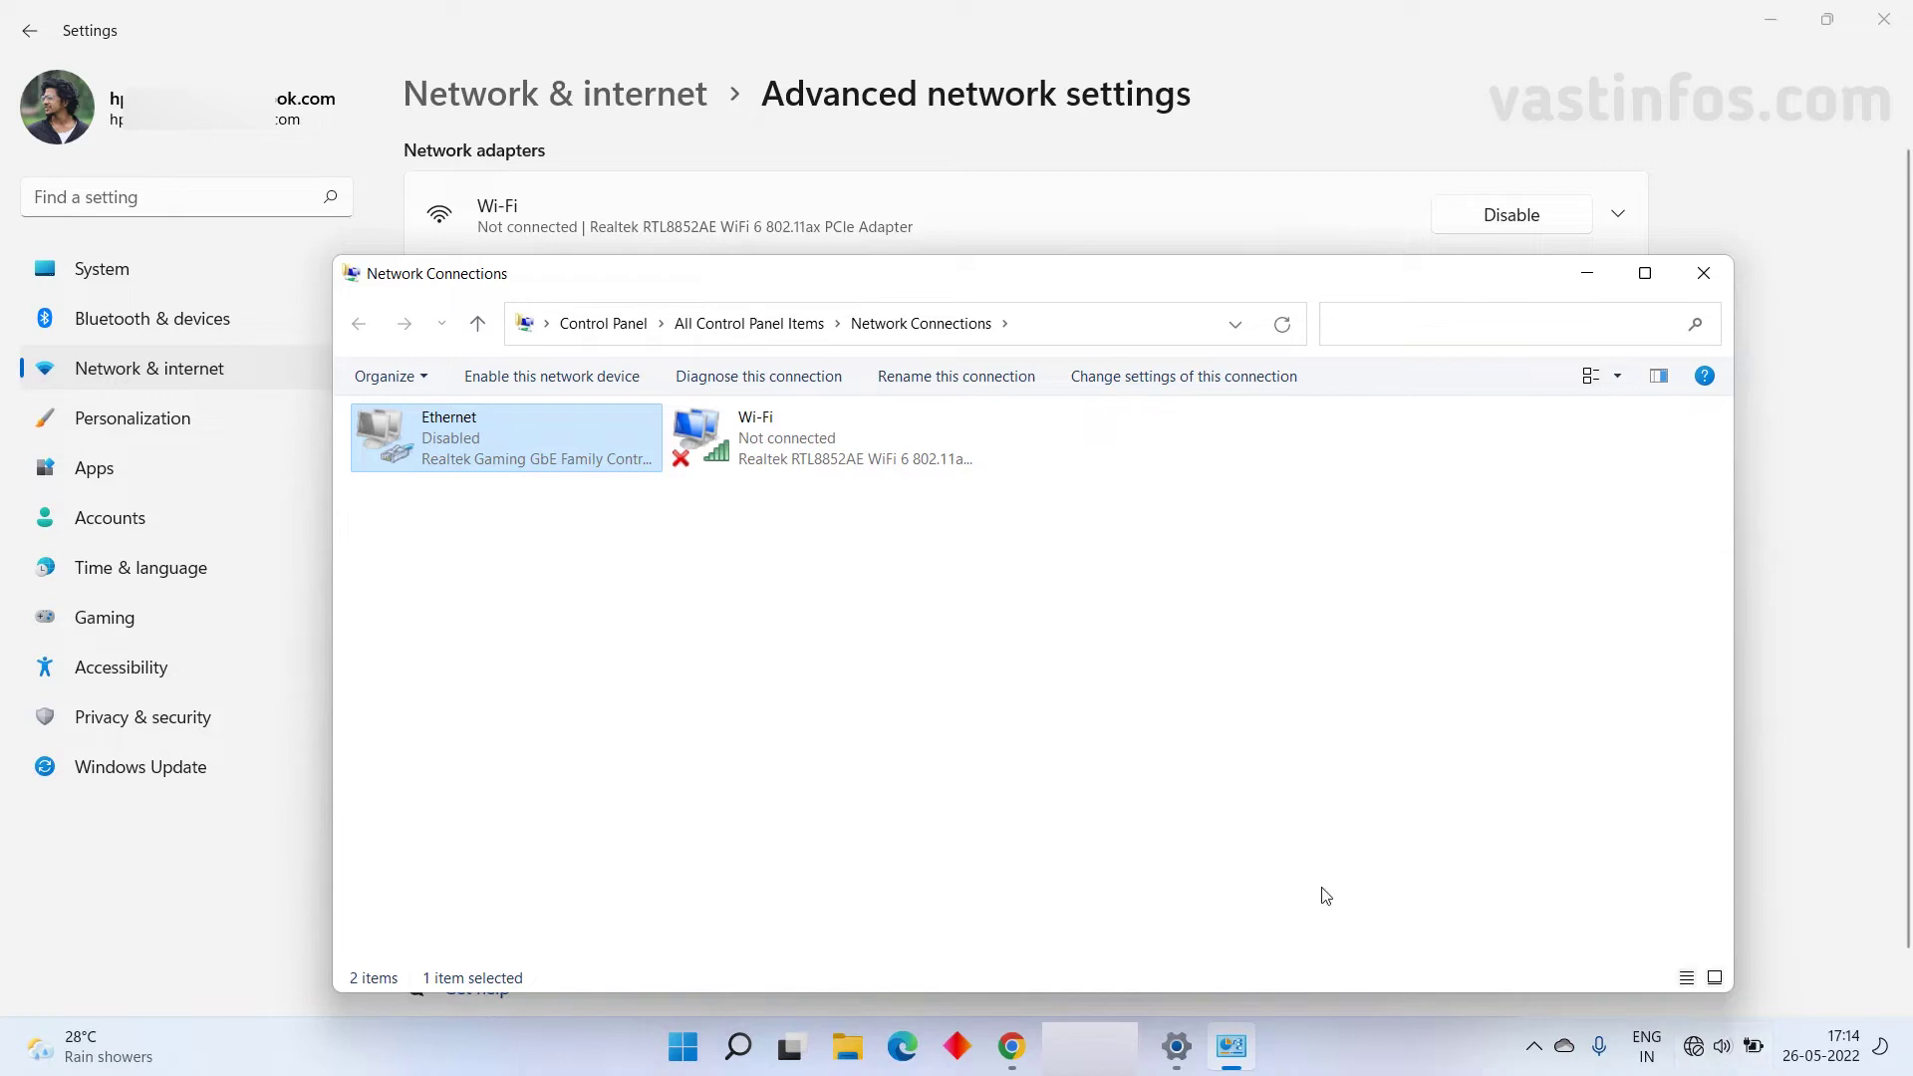
left_click(1010, 1048)
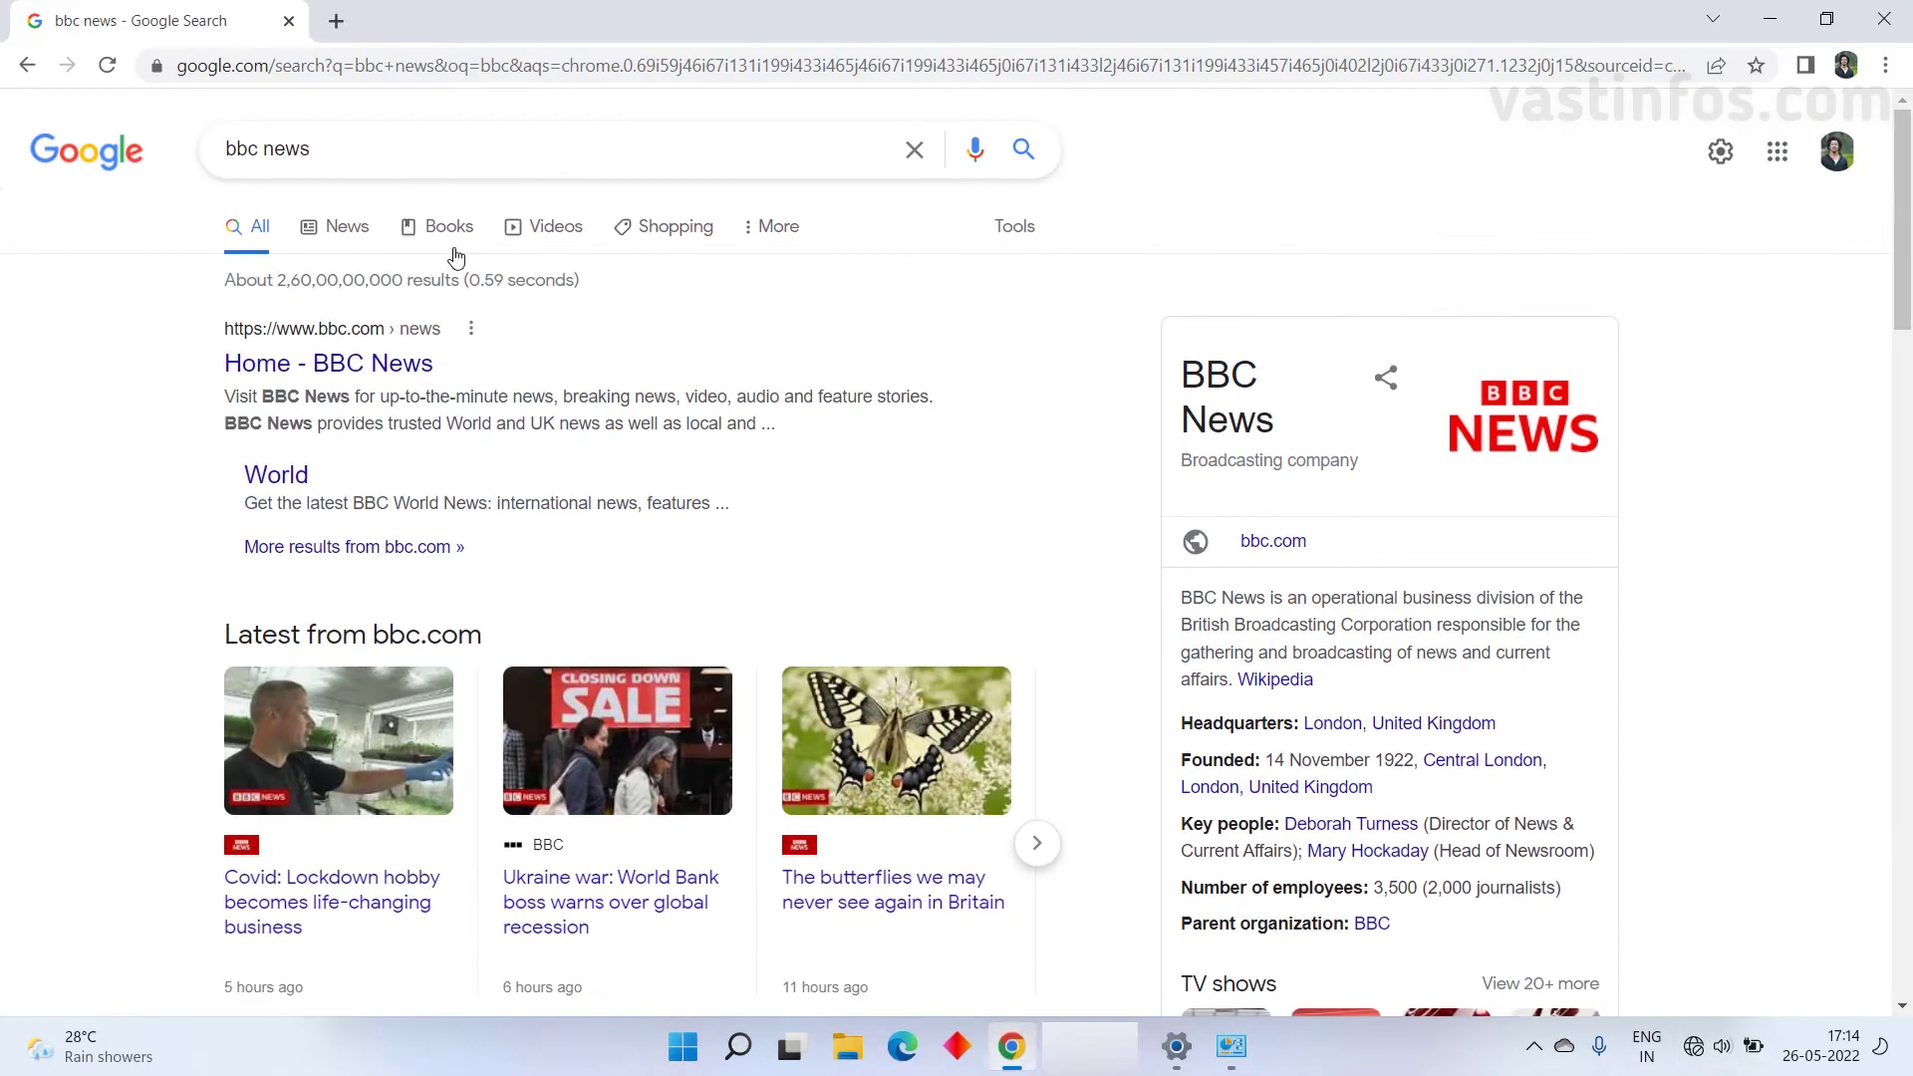
Step: Reload the bbc news results and search 'bbc' in a new tab, both showing No Internet
left_click(106, 65)
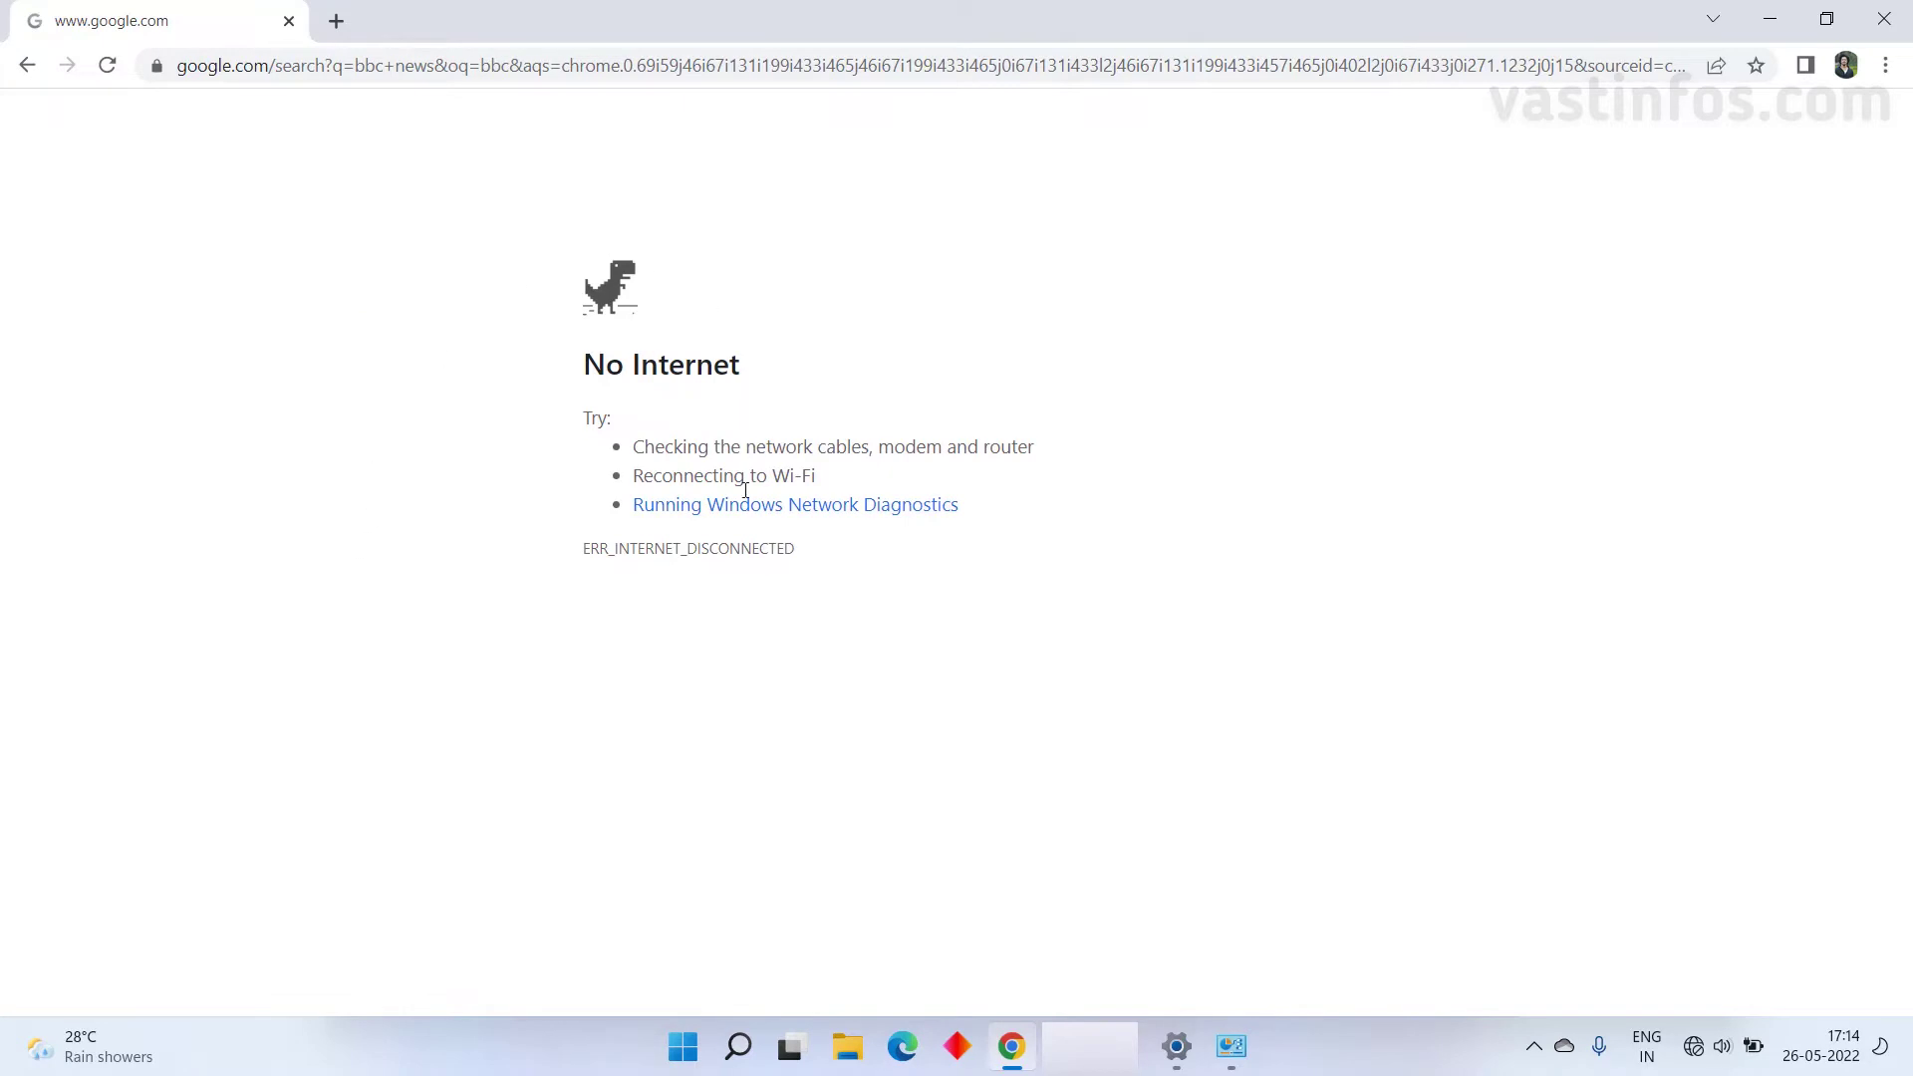
left_click(336, 21)
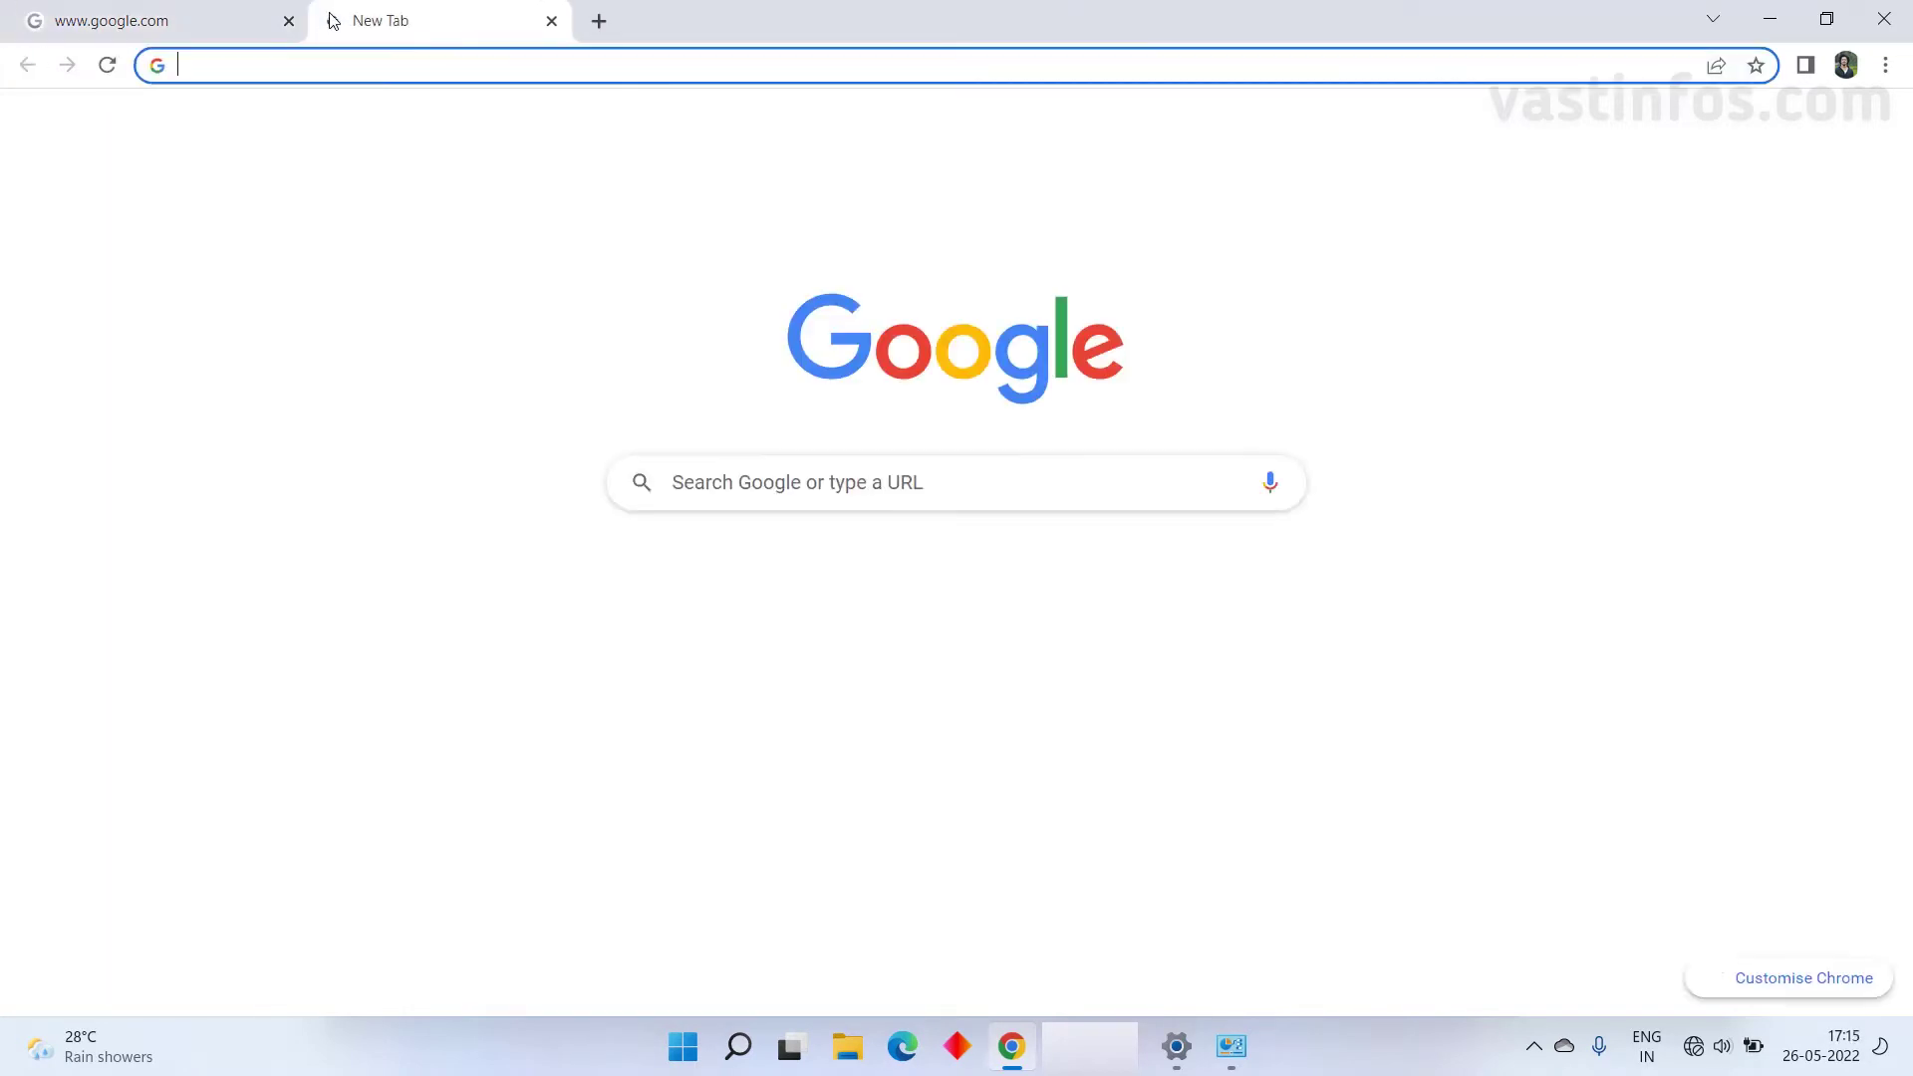
type("bbc")
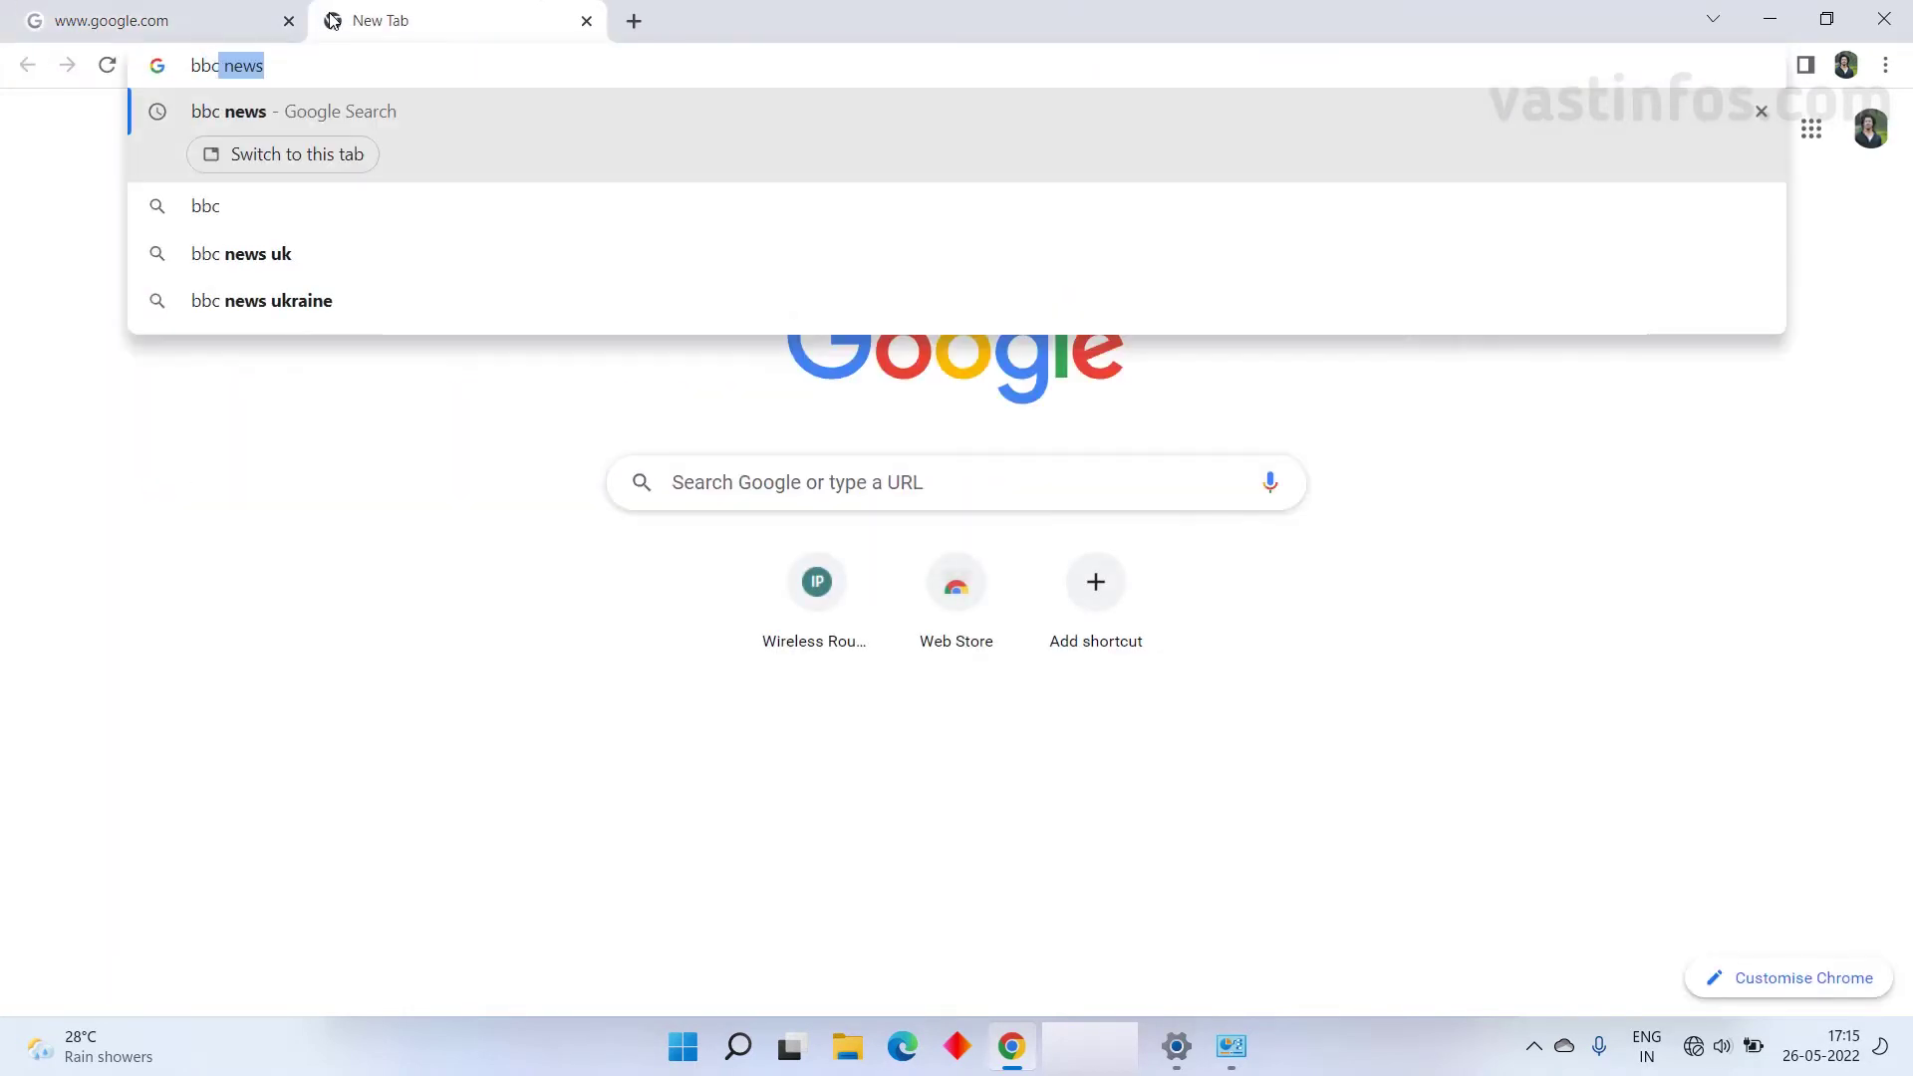
key("Return")
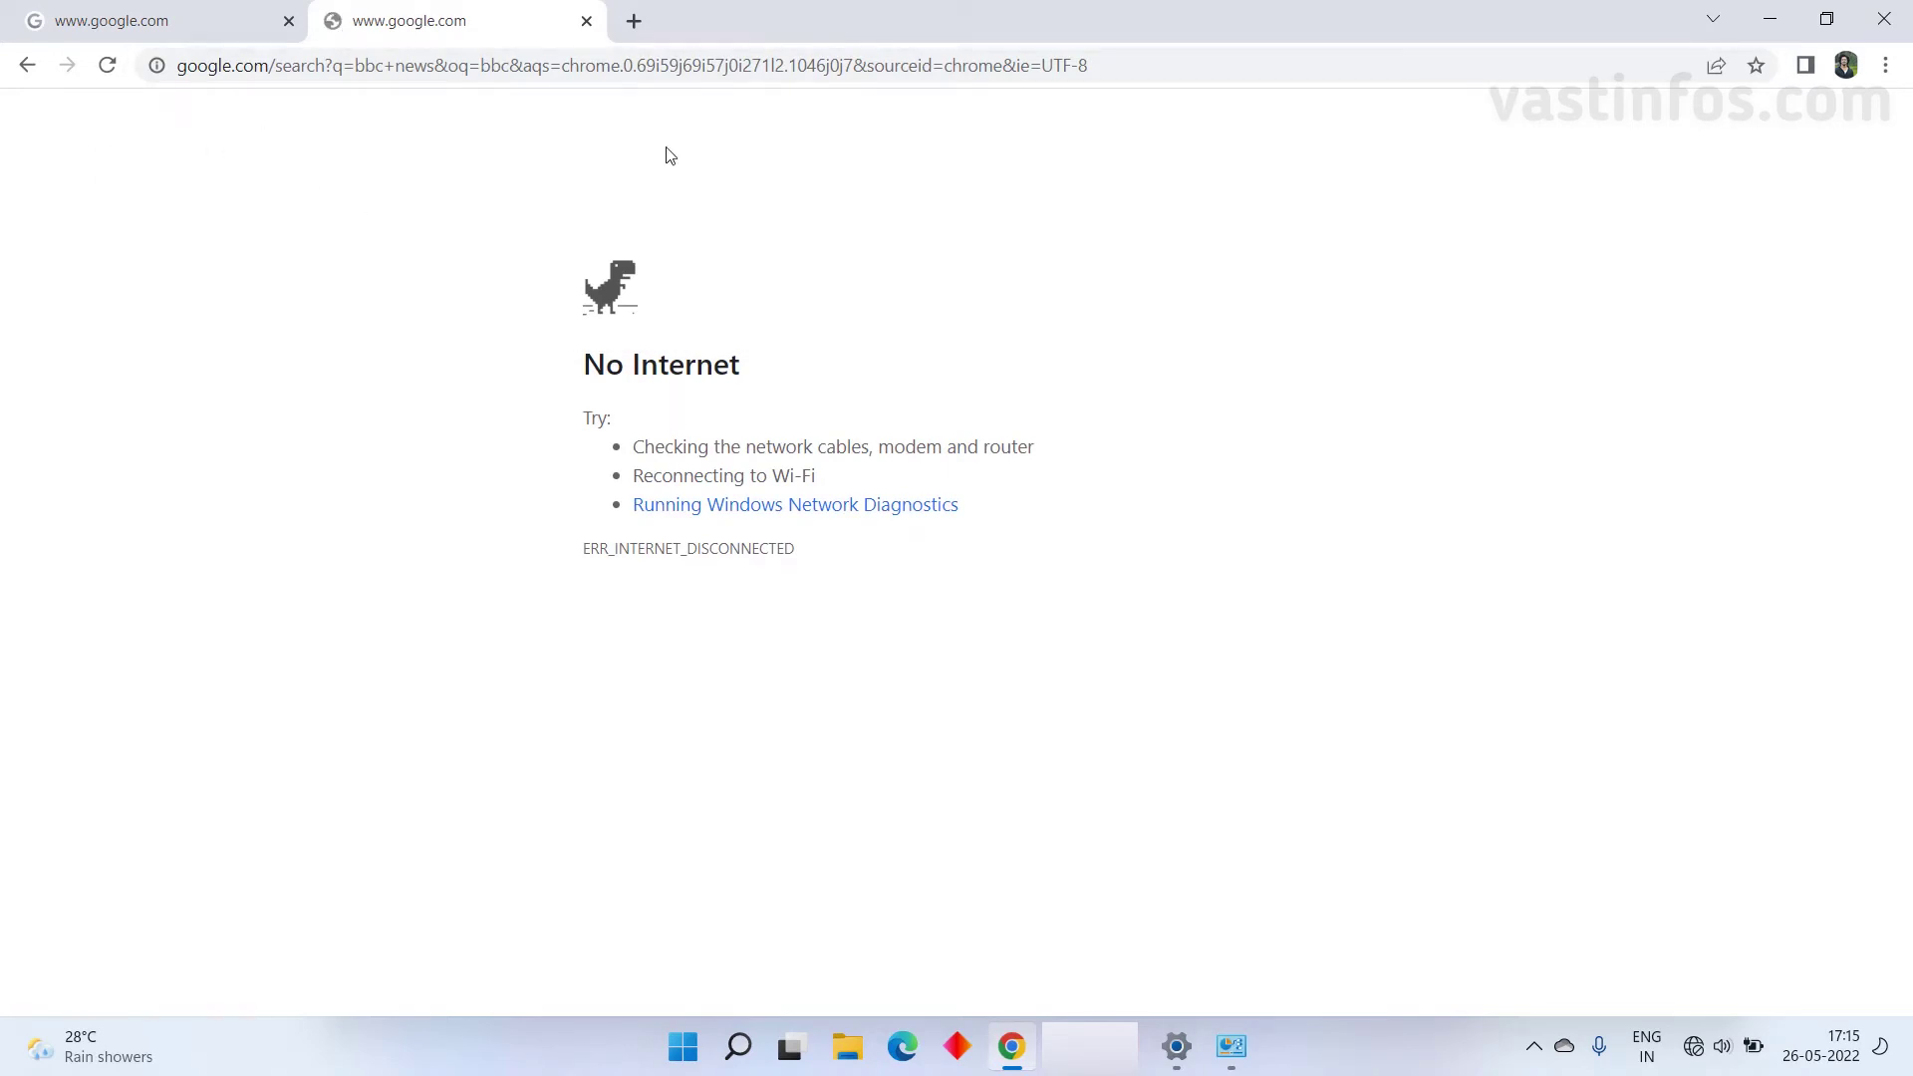
left_click(1232, 1046)
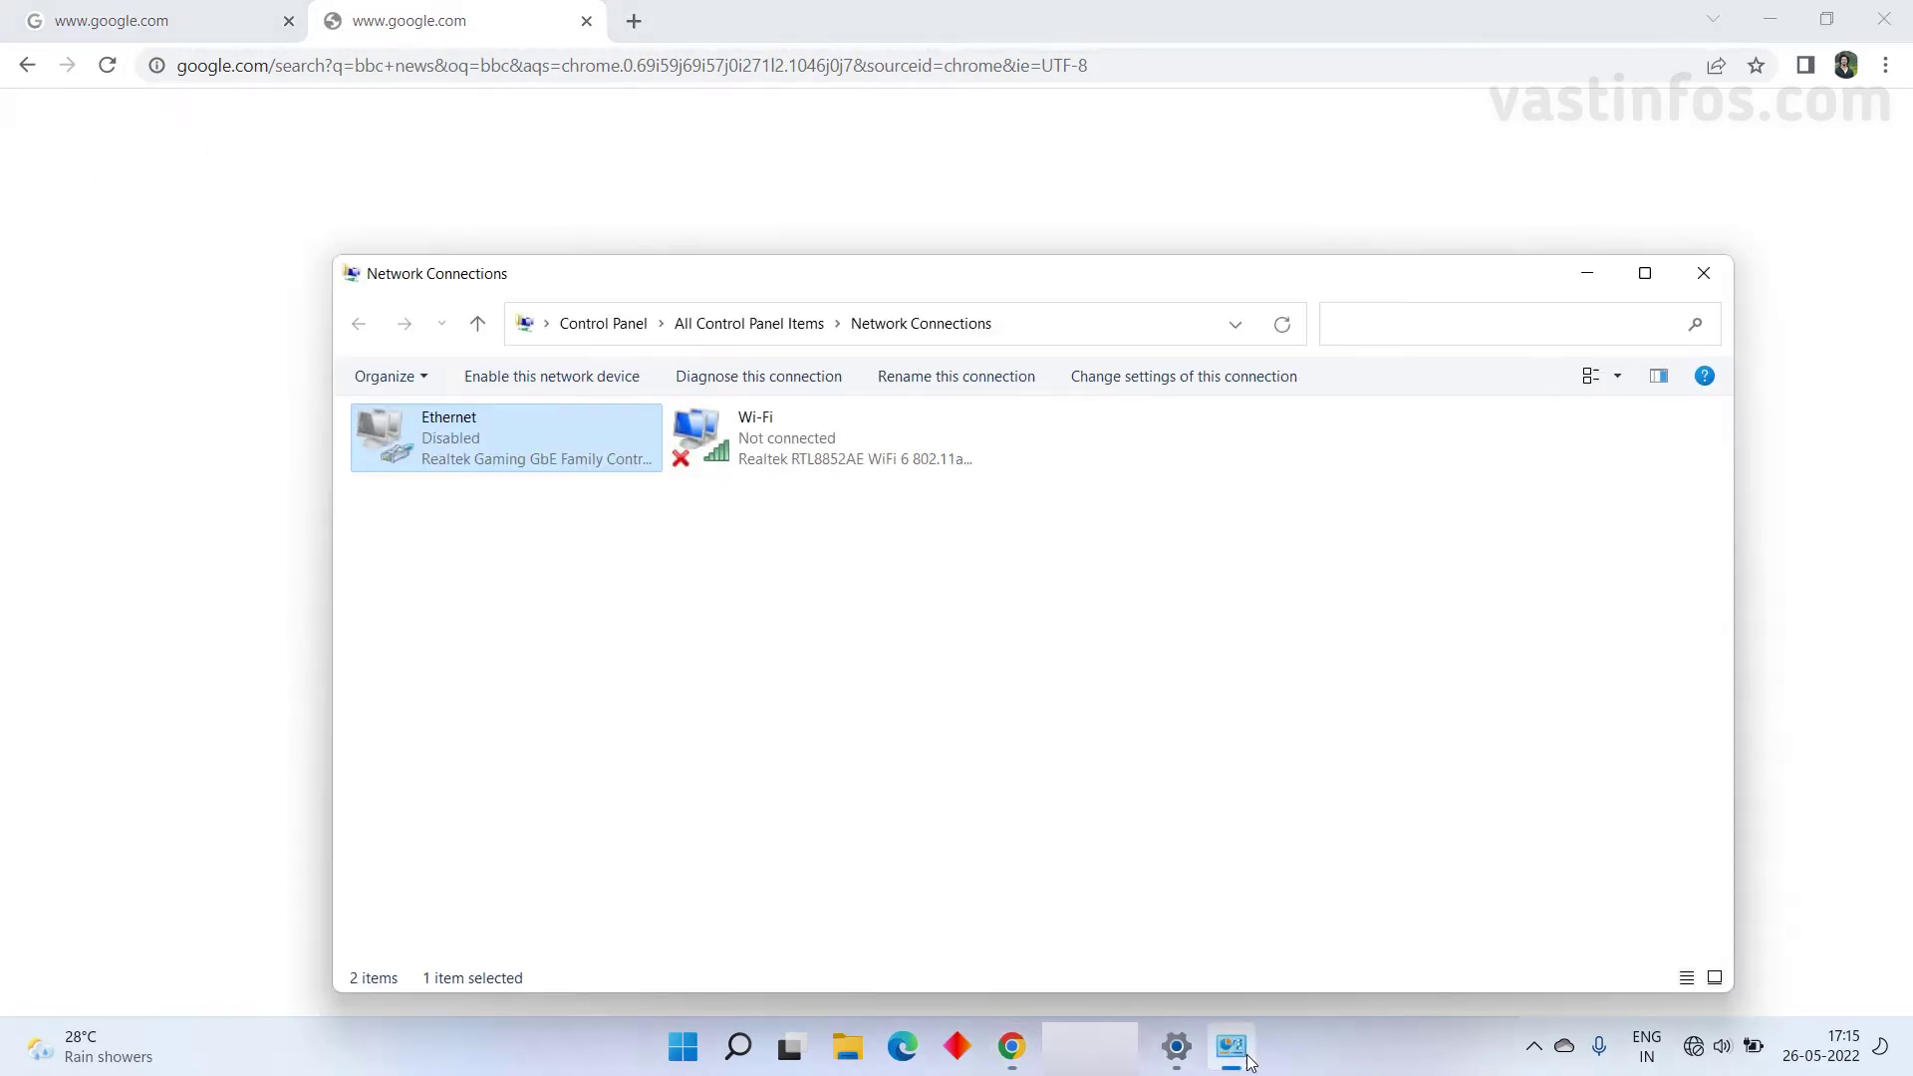
Step: Re-enable the Ethernet adapter and bring the Chrome window back to the front
left_click(670, 644)
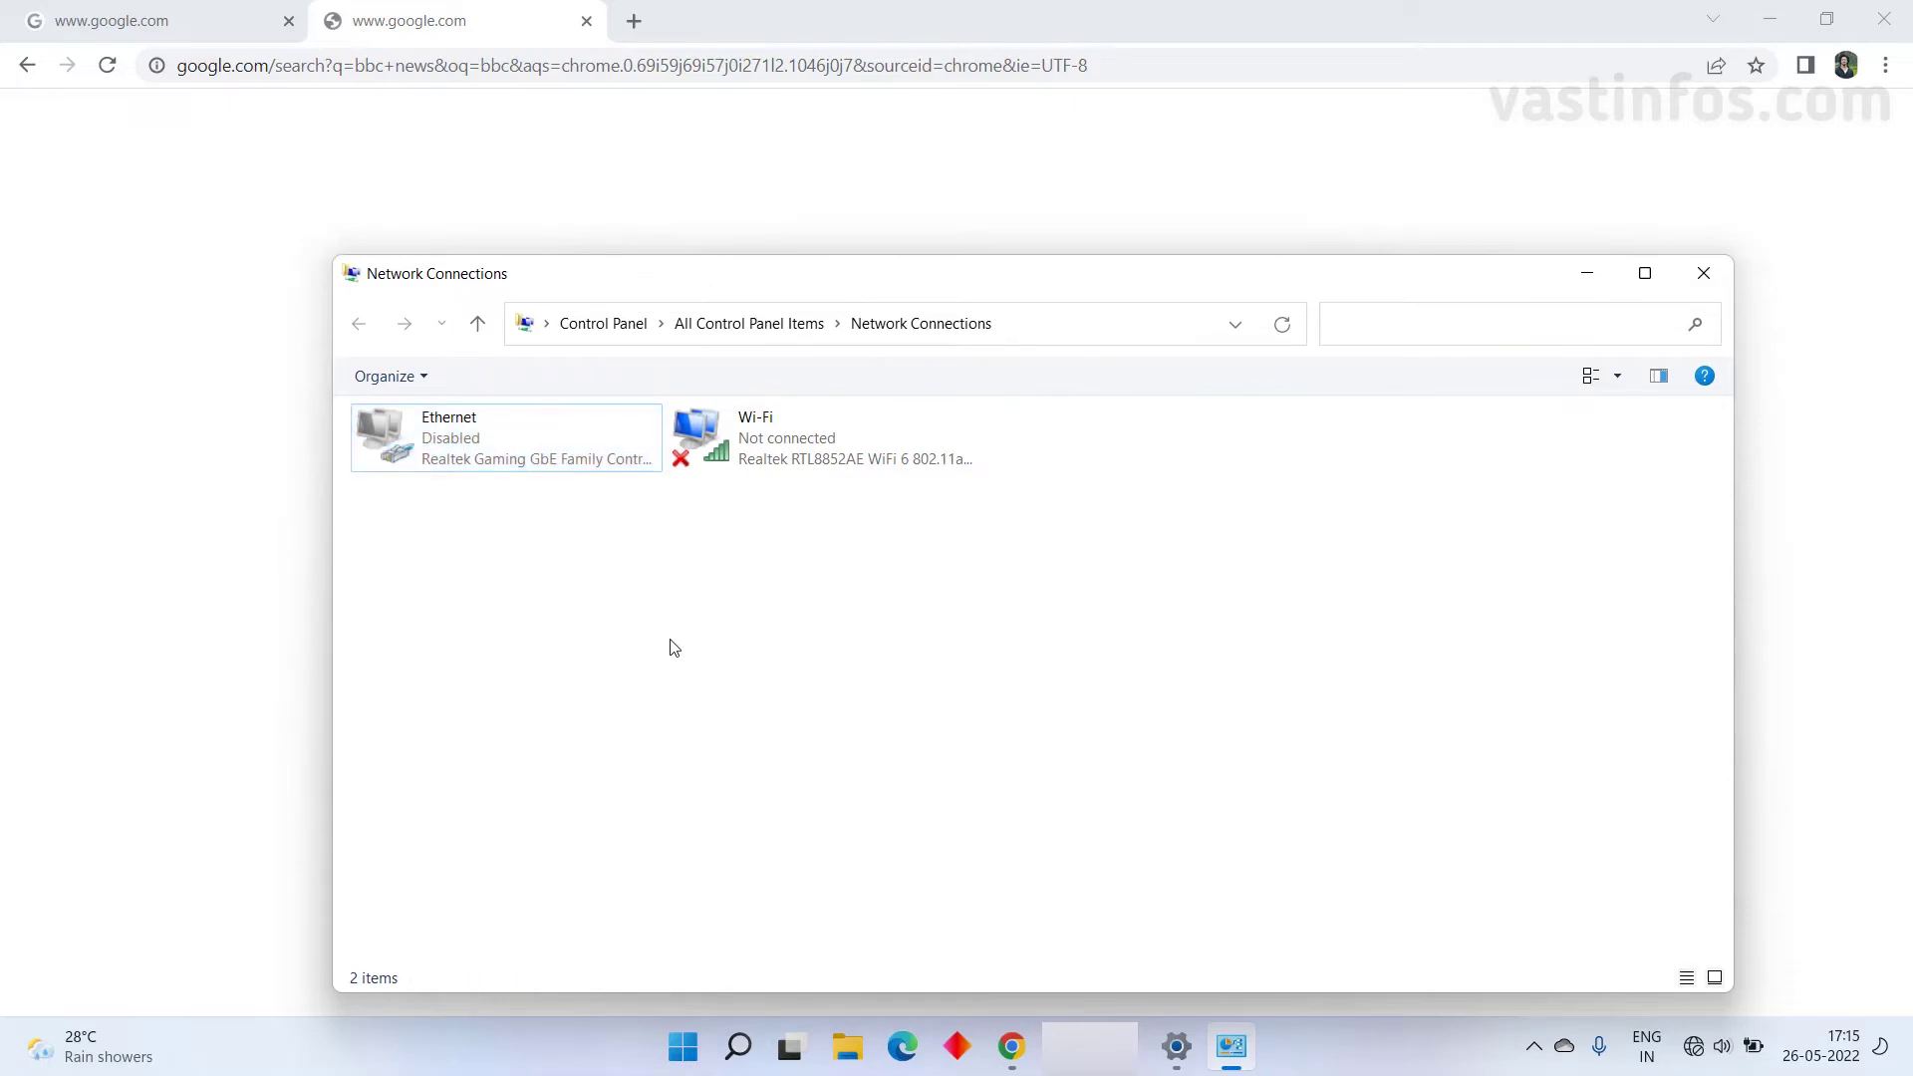
right_click(500, 452)
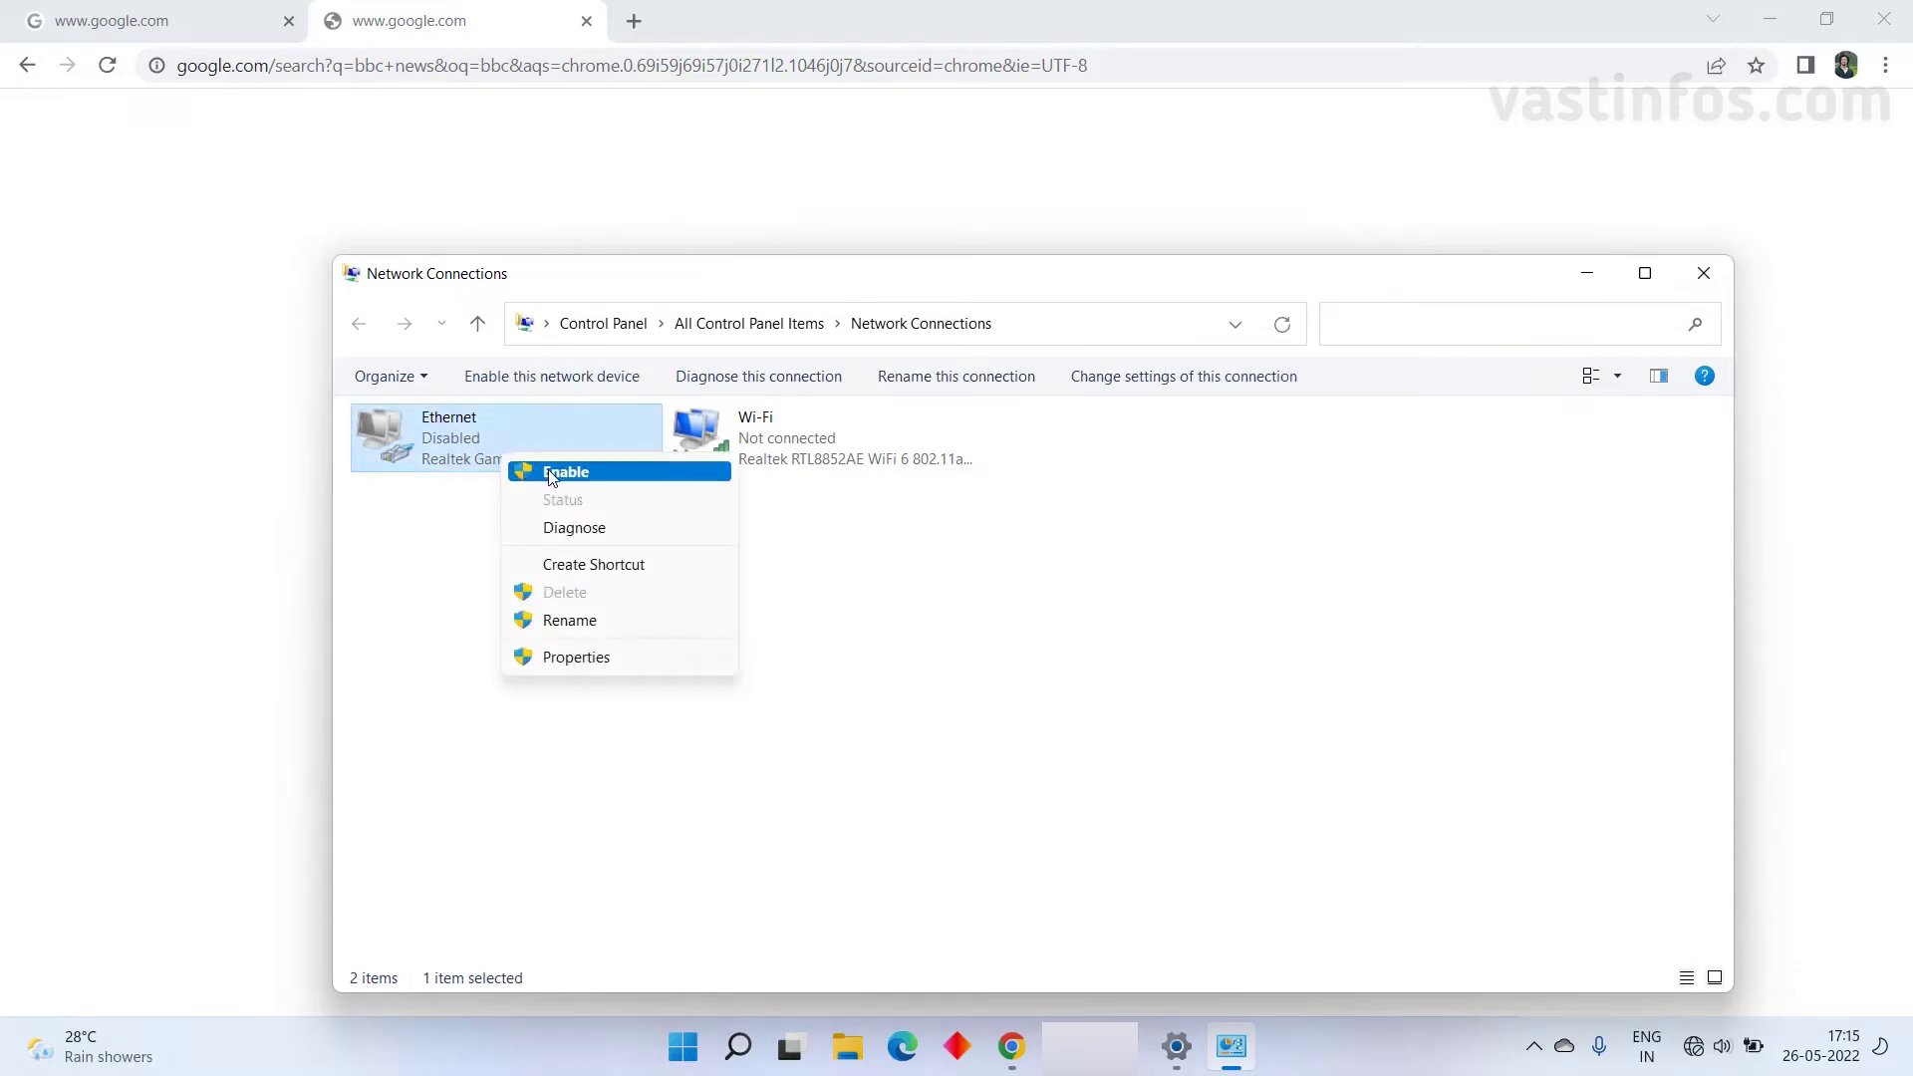
left_click(561, 477)
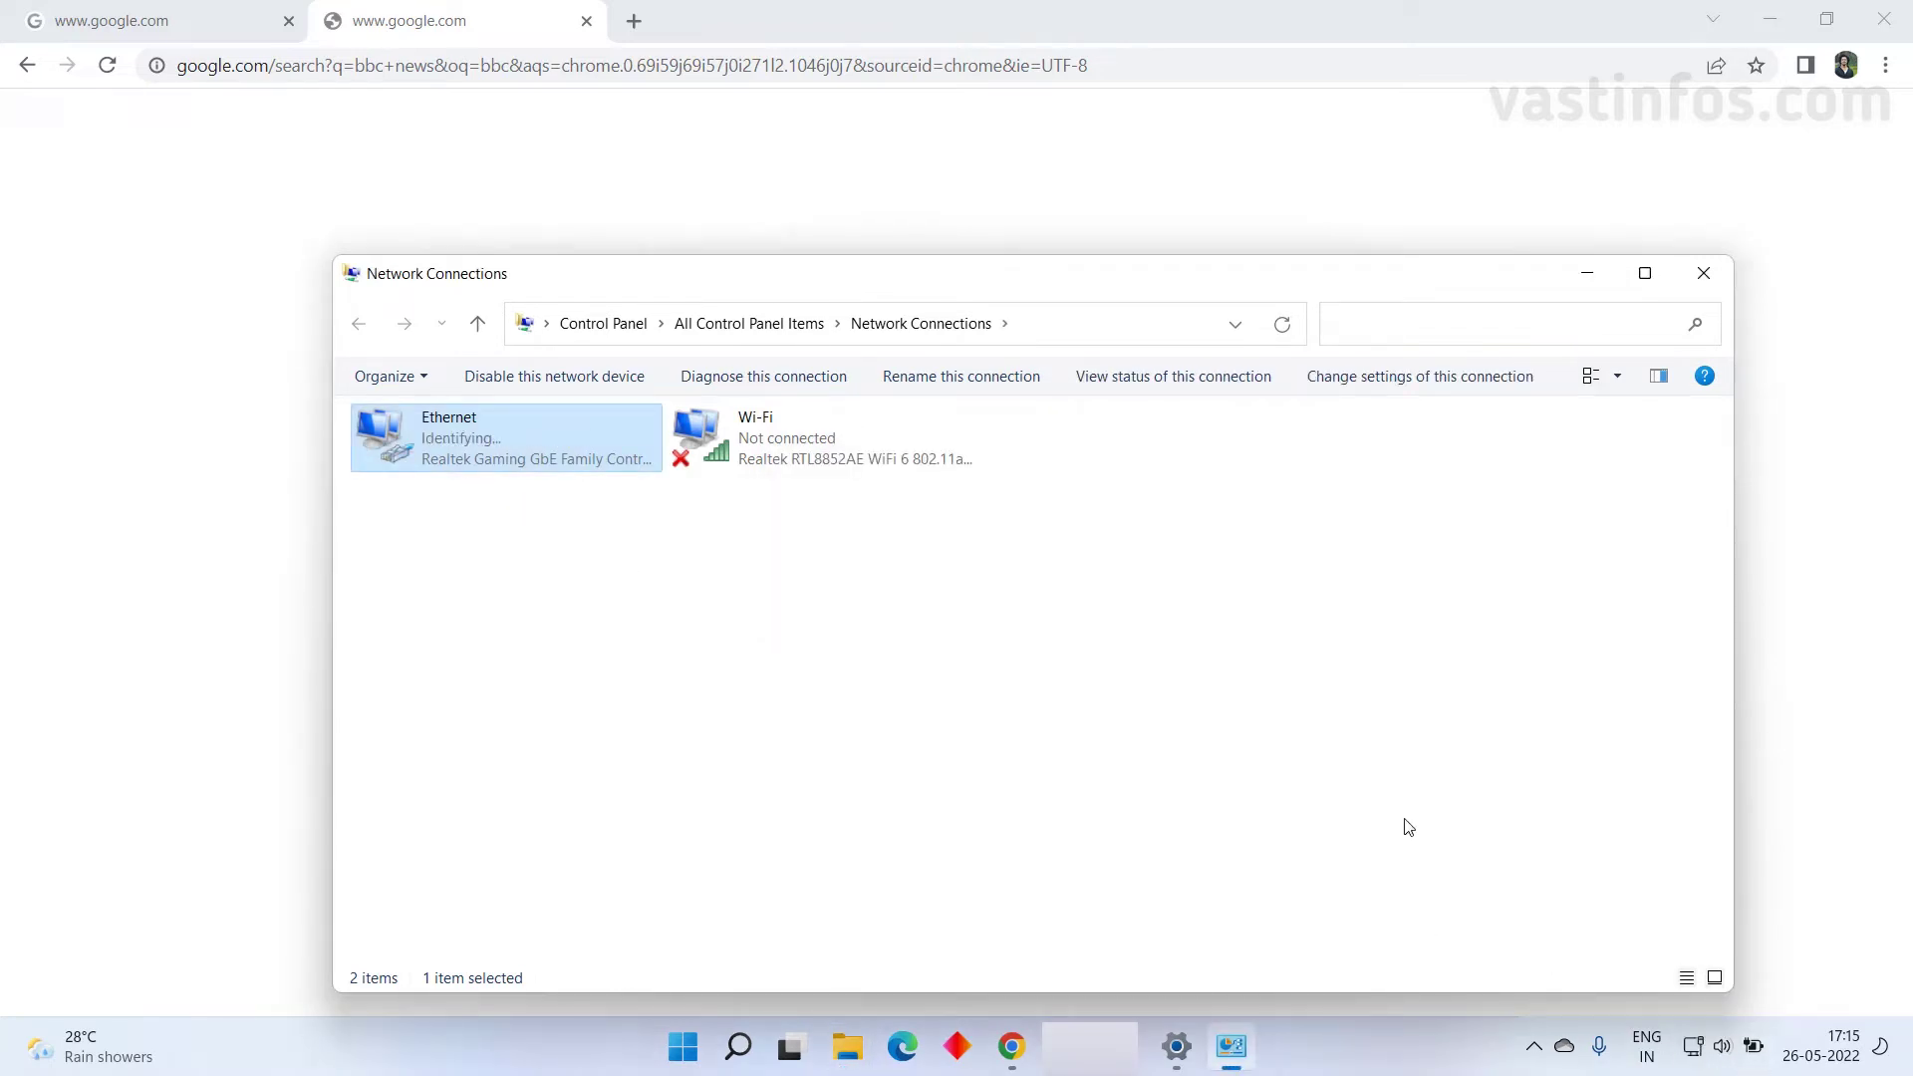
left_click(45, 204)
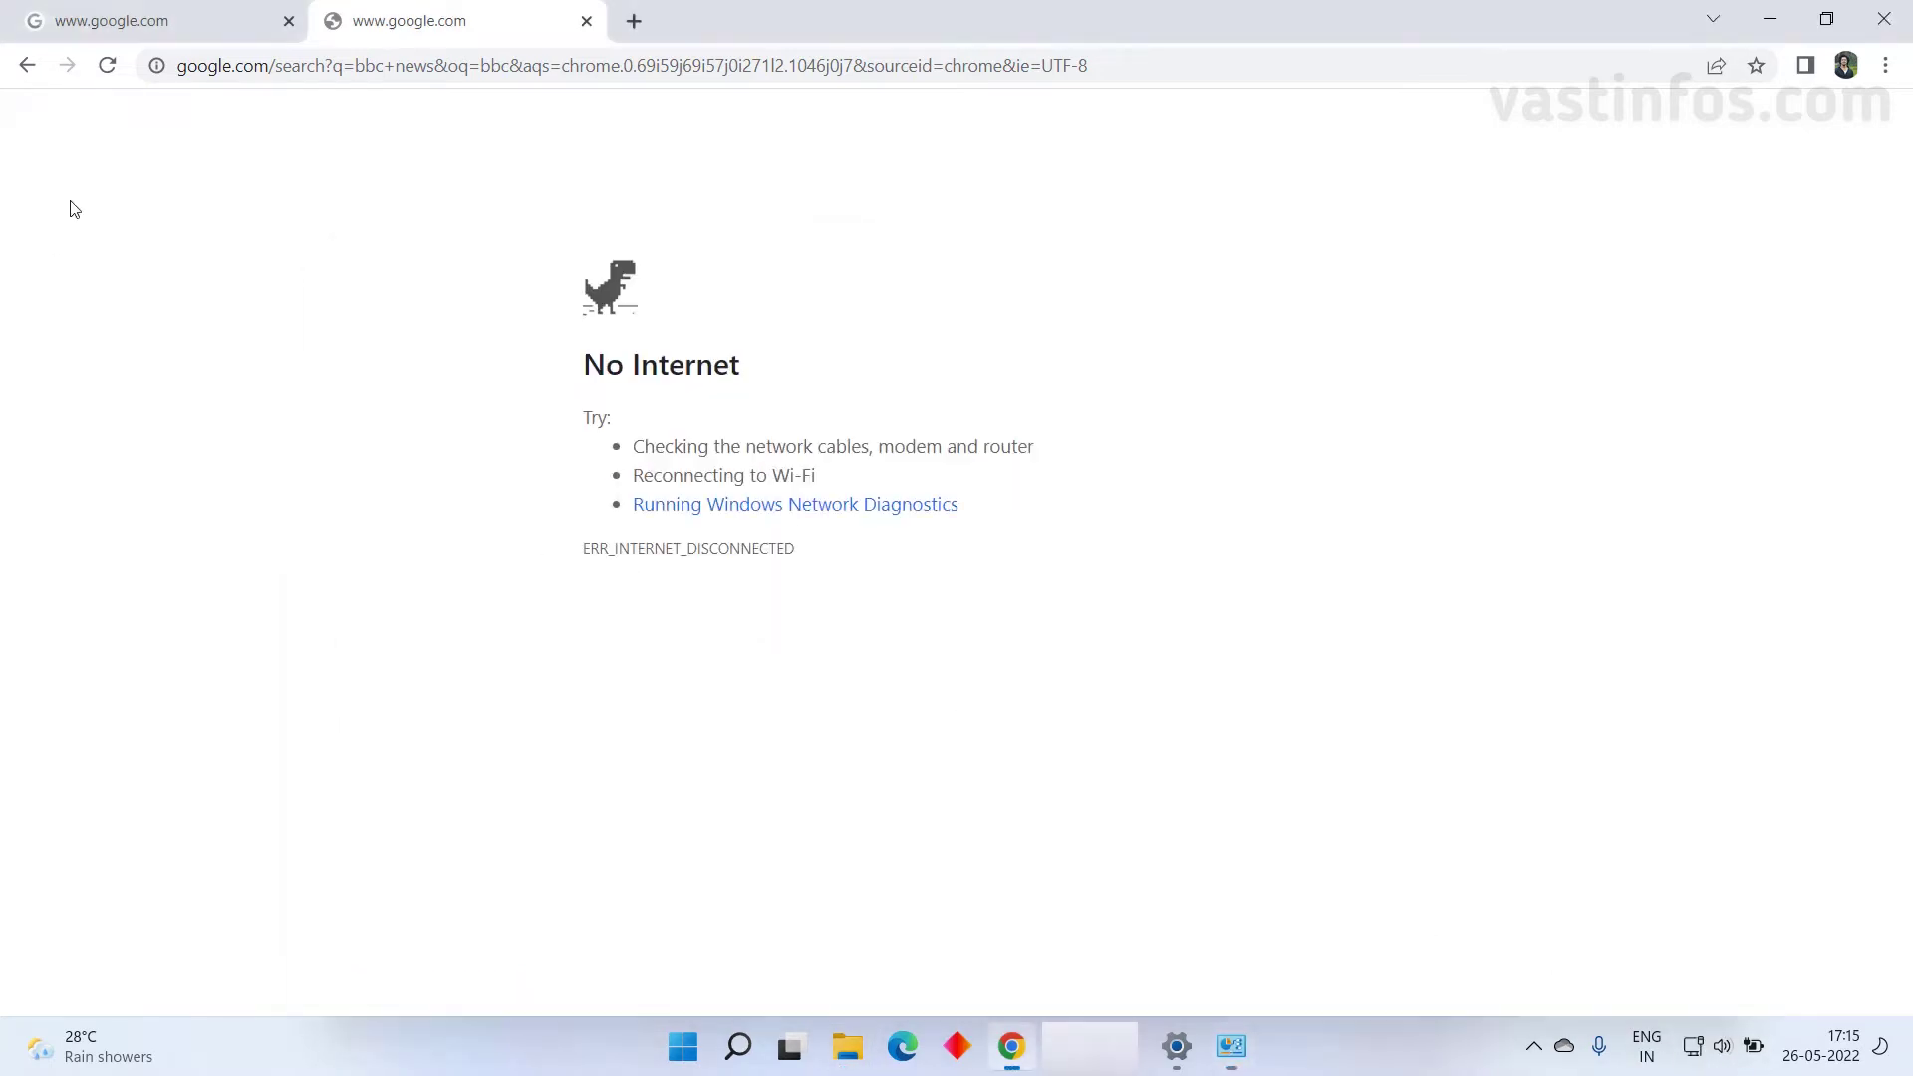
Step: Reload Chrome's No Internet page so bbc news results load again, then put Chrome away
left_click(112, 67)
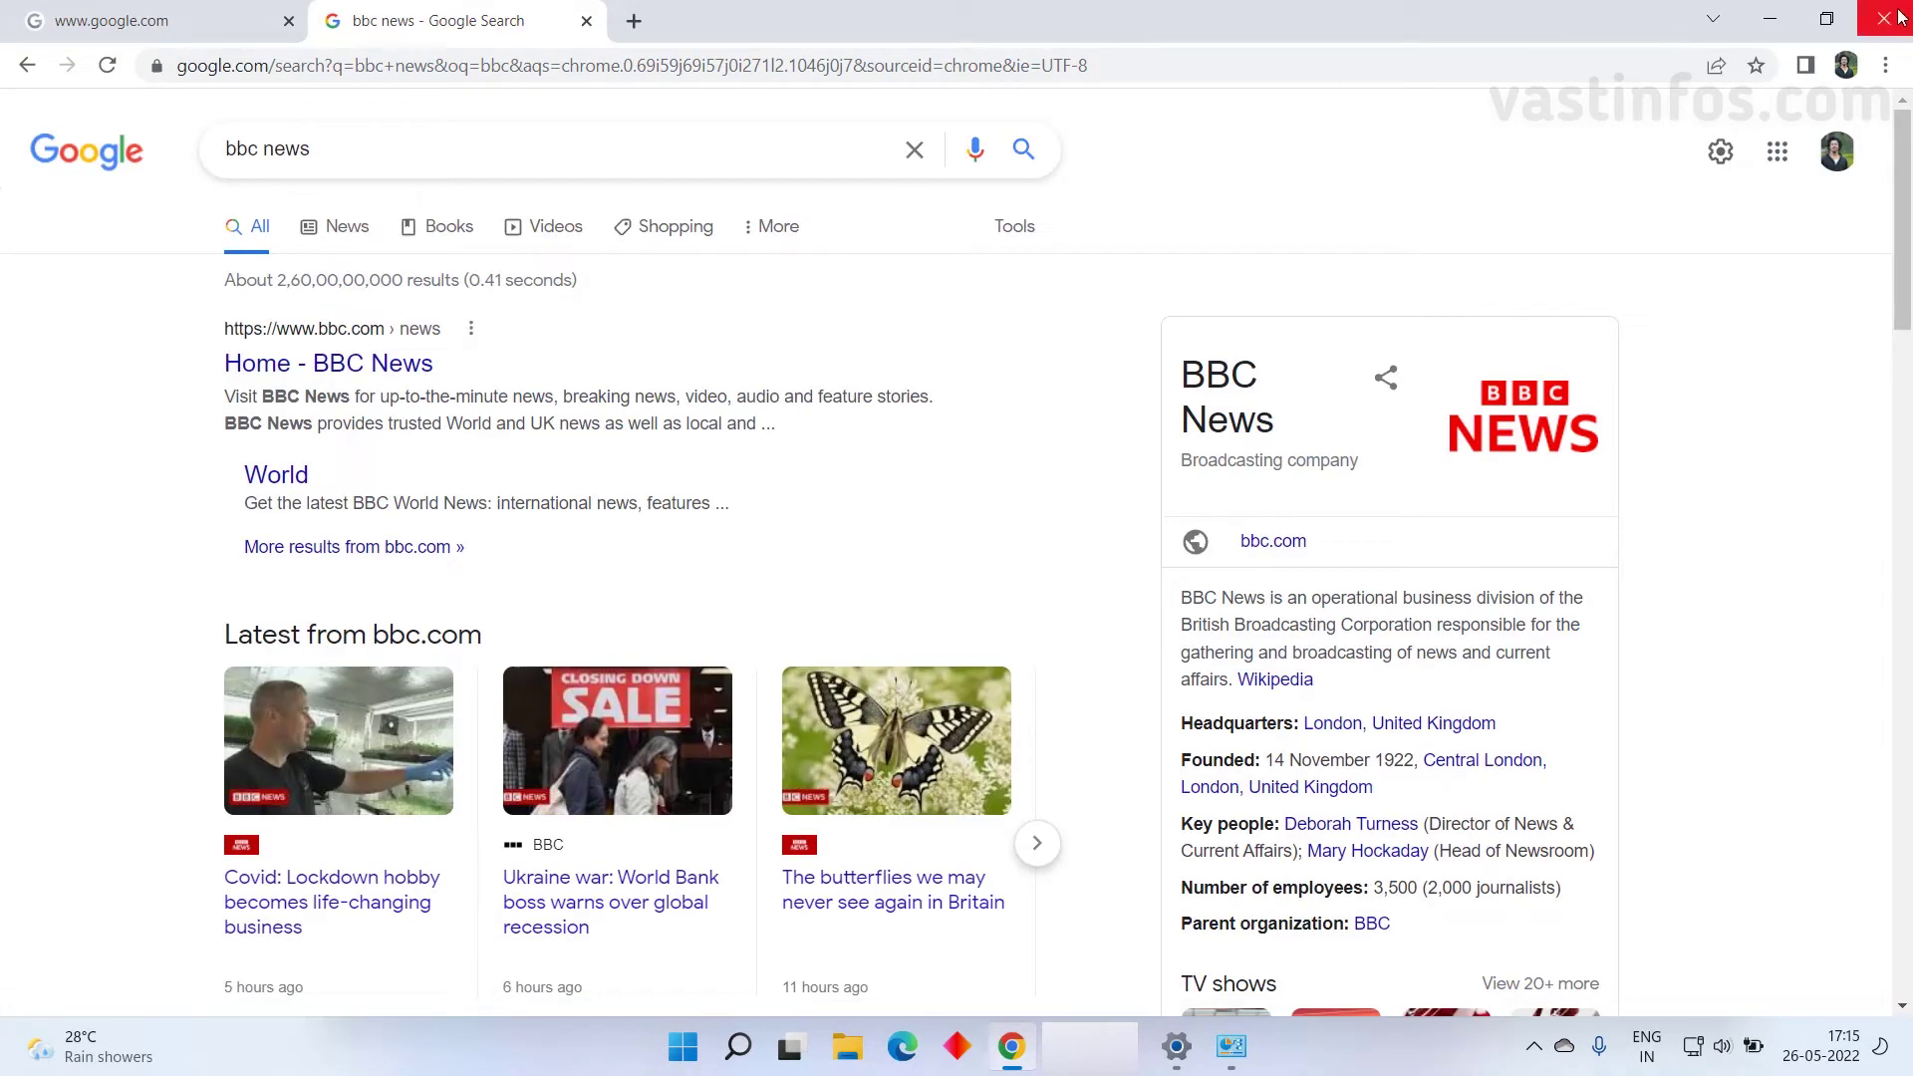
left_click(1770, 18)
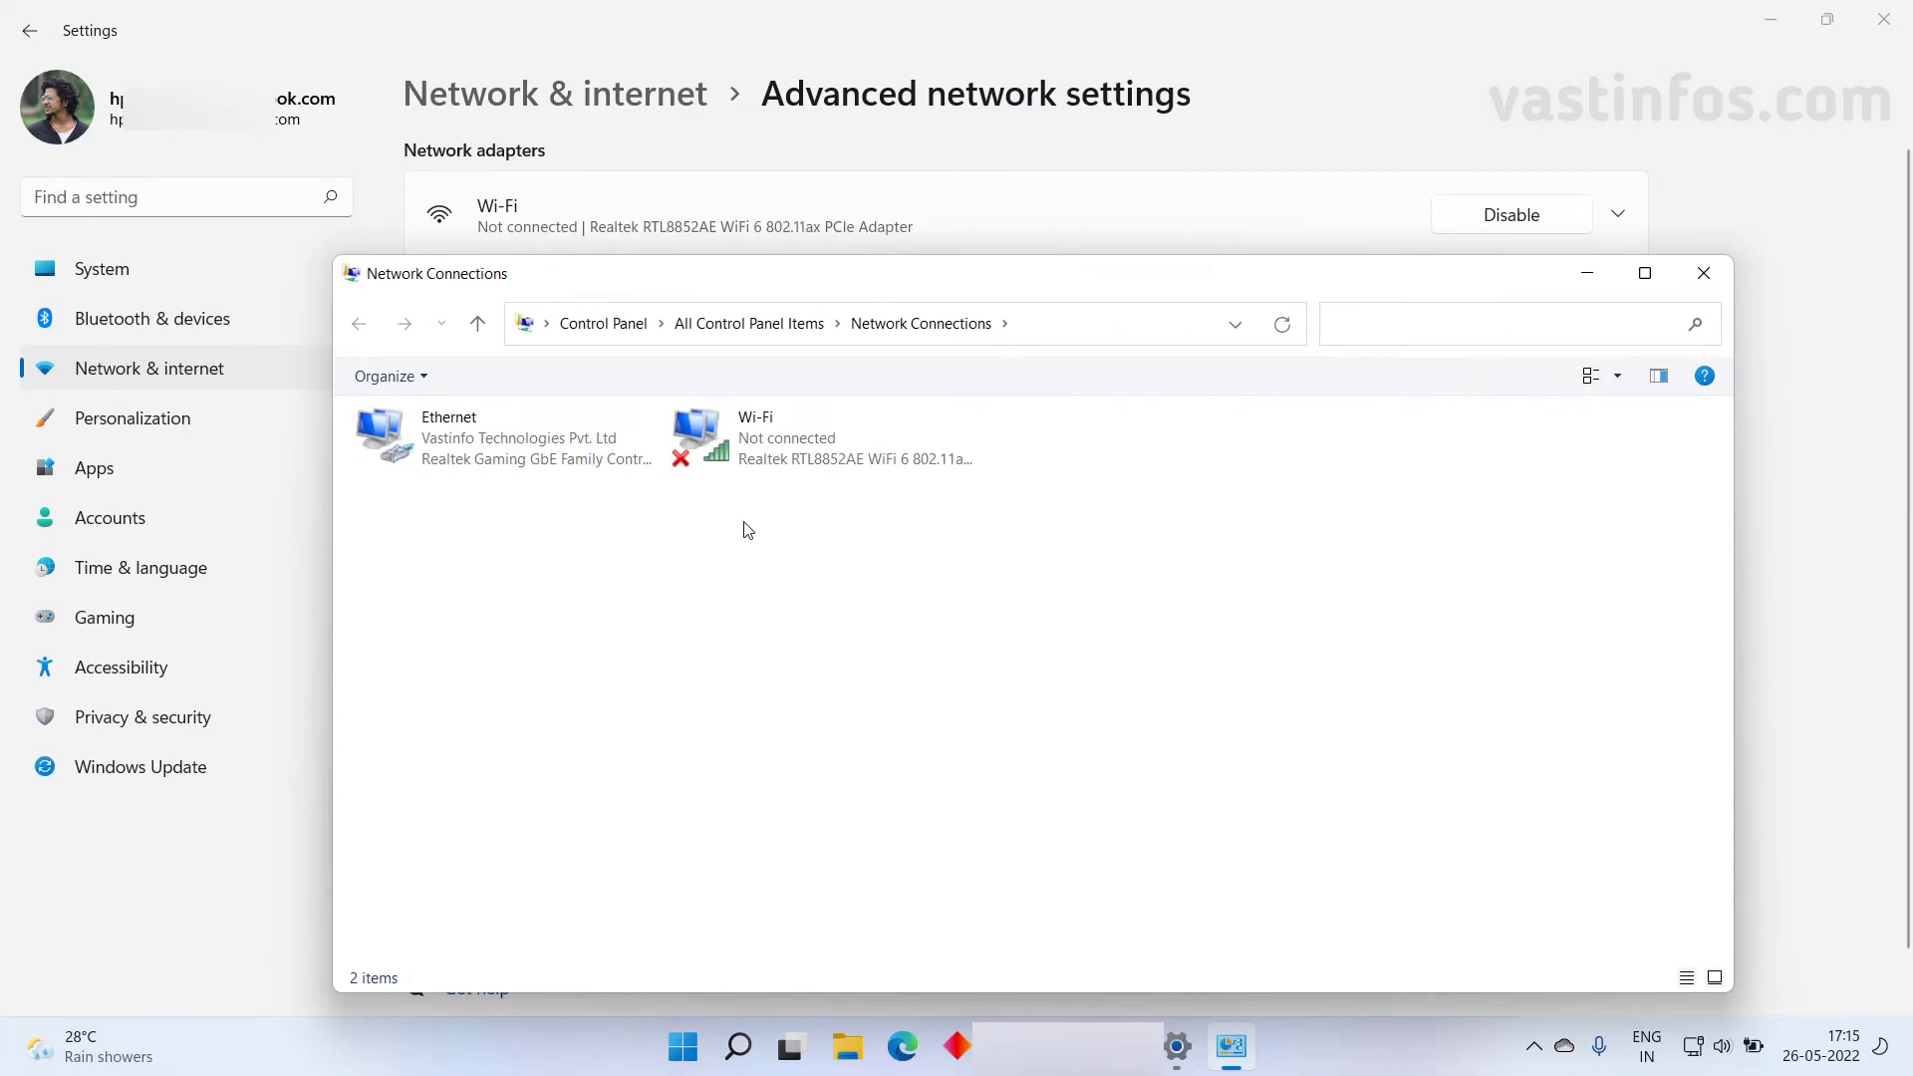
Step: Disable the Wi-Fi adapter
left_click(787, 457)
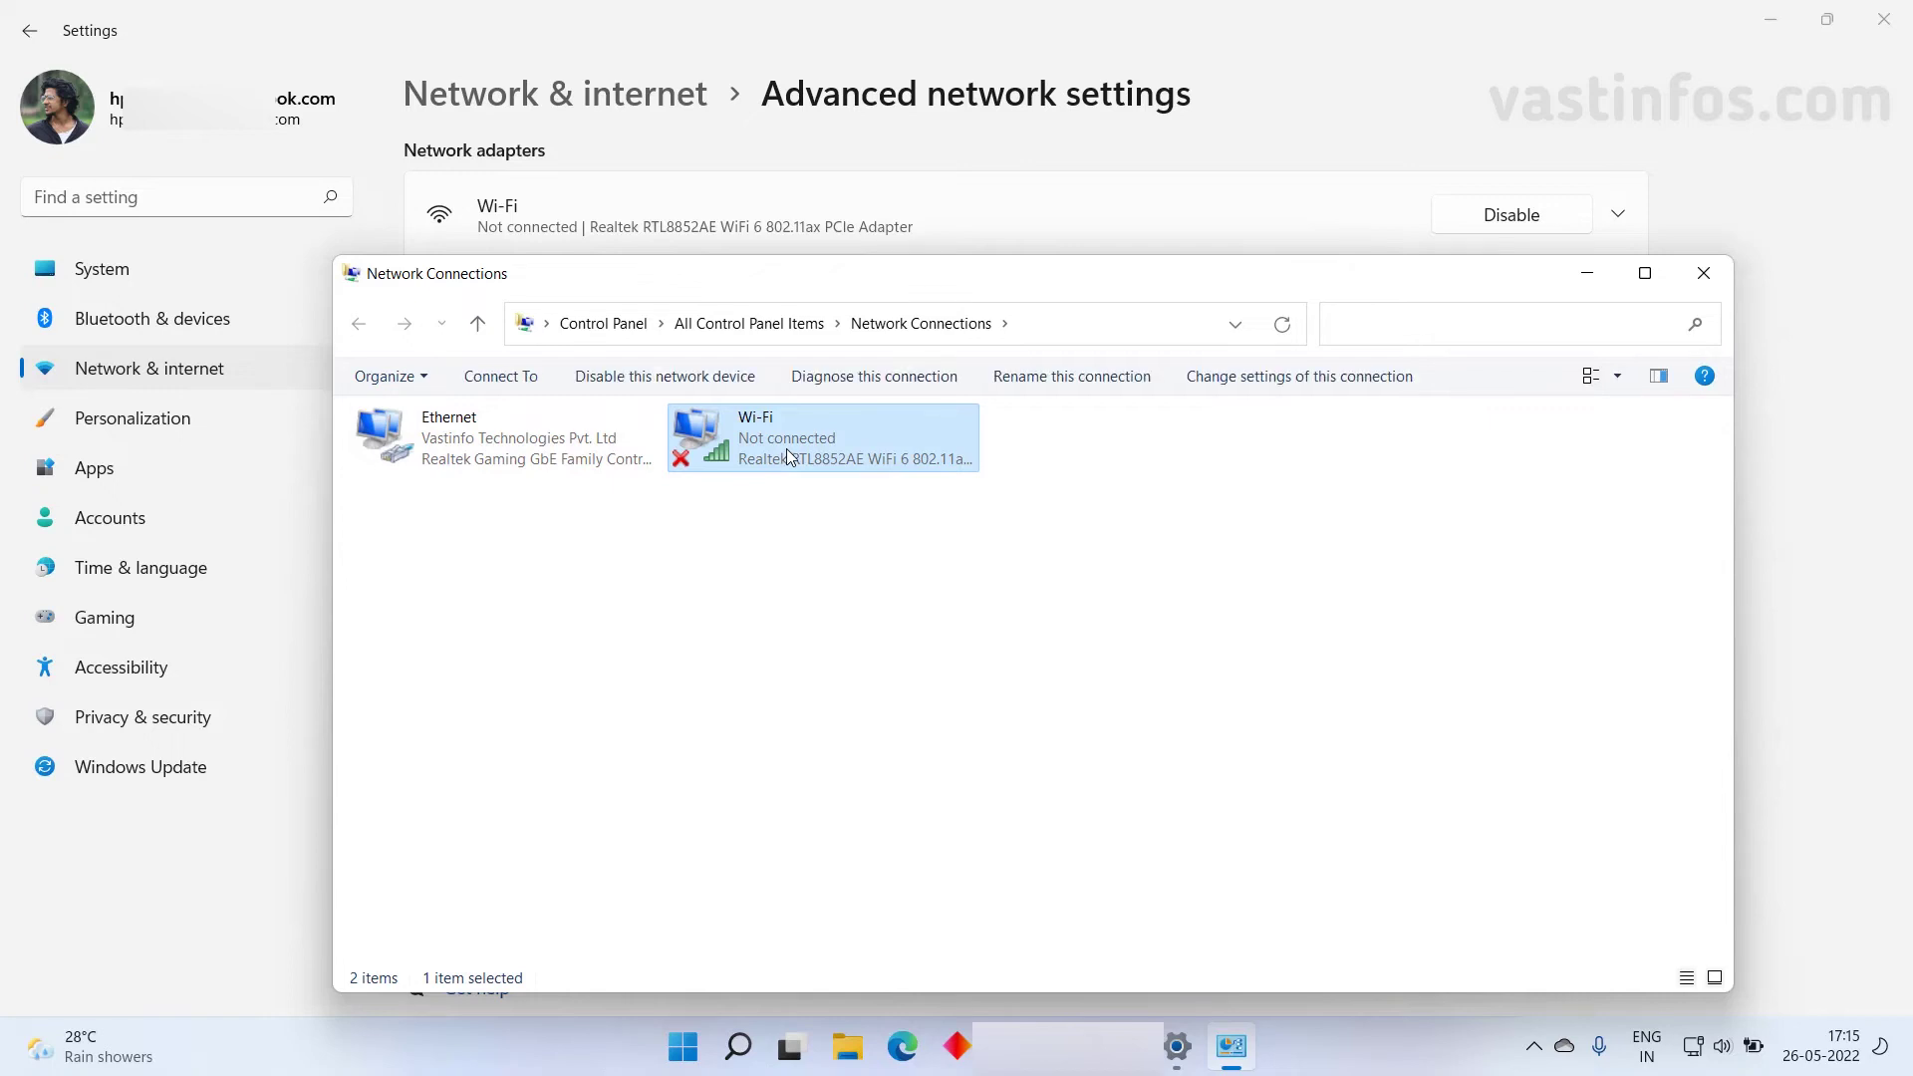
right_click(787, 454)
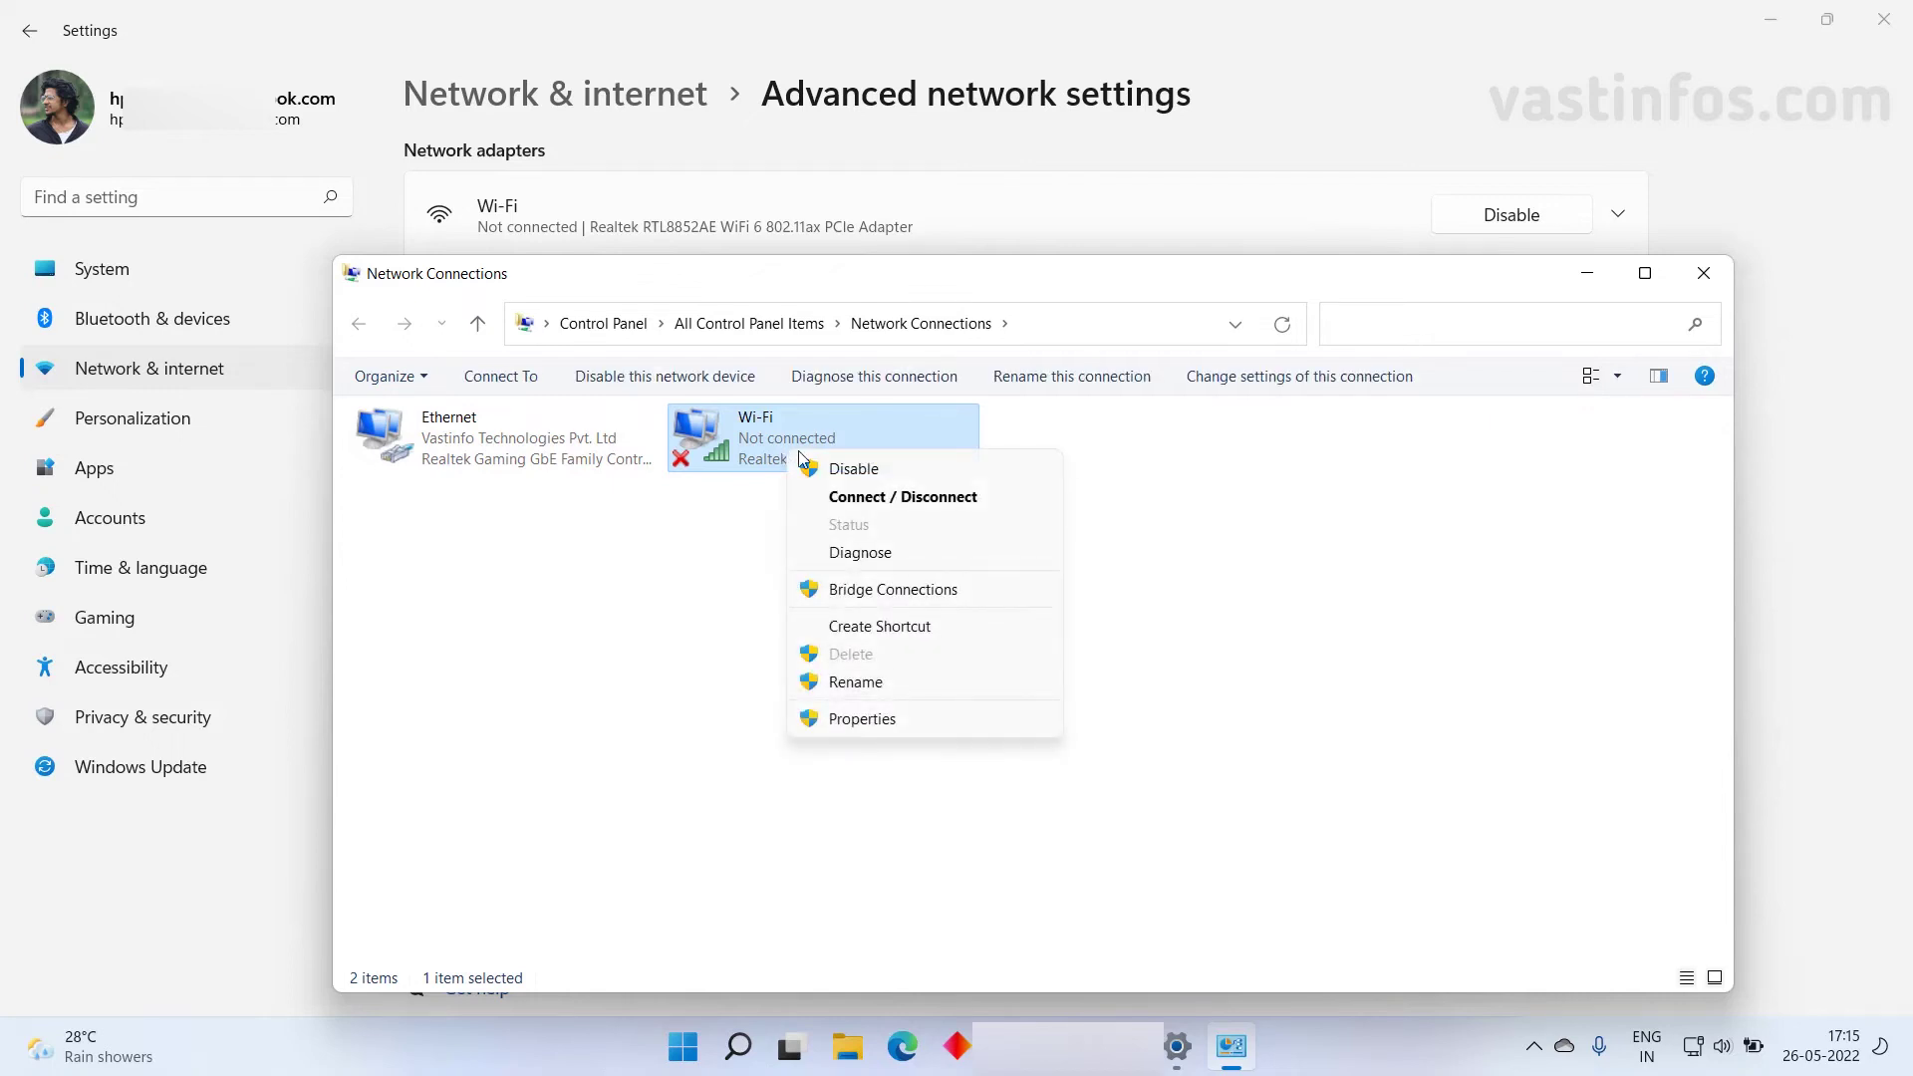
left_click(854, 469)
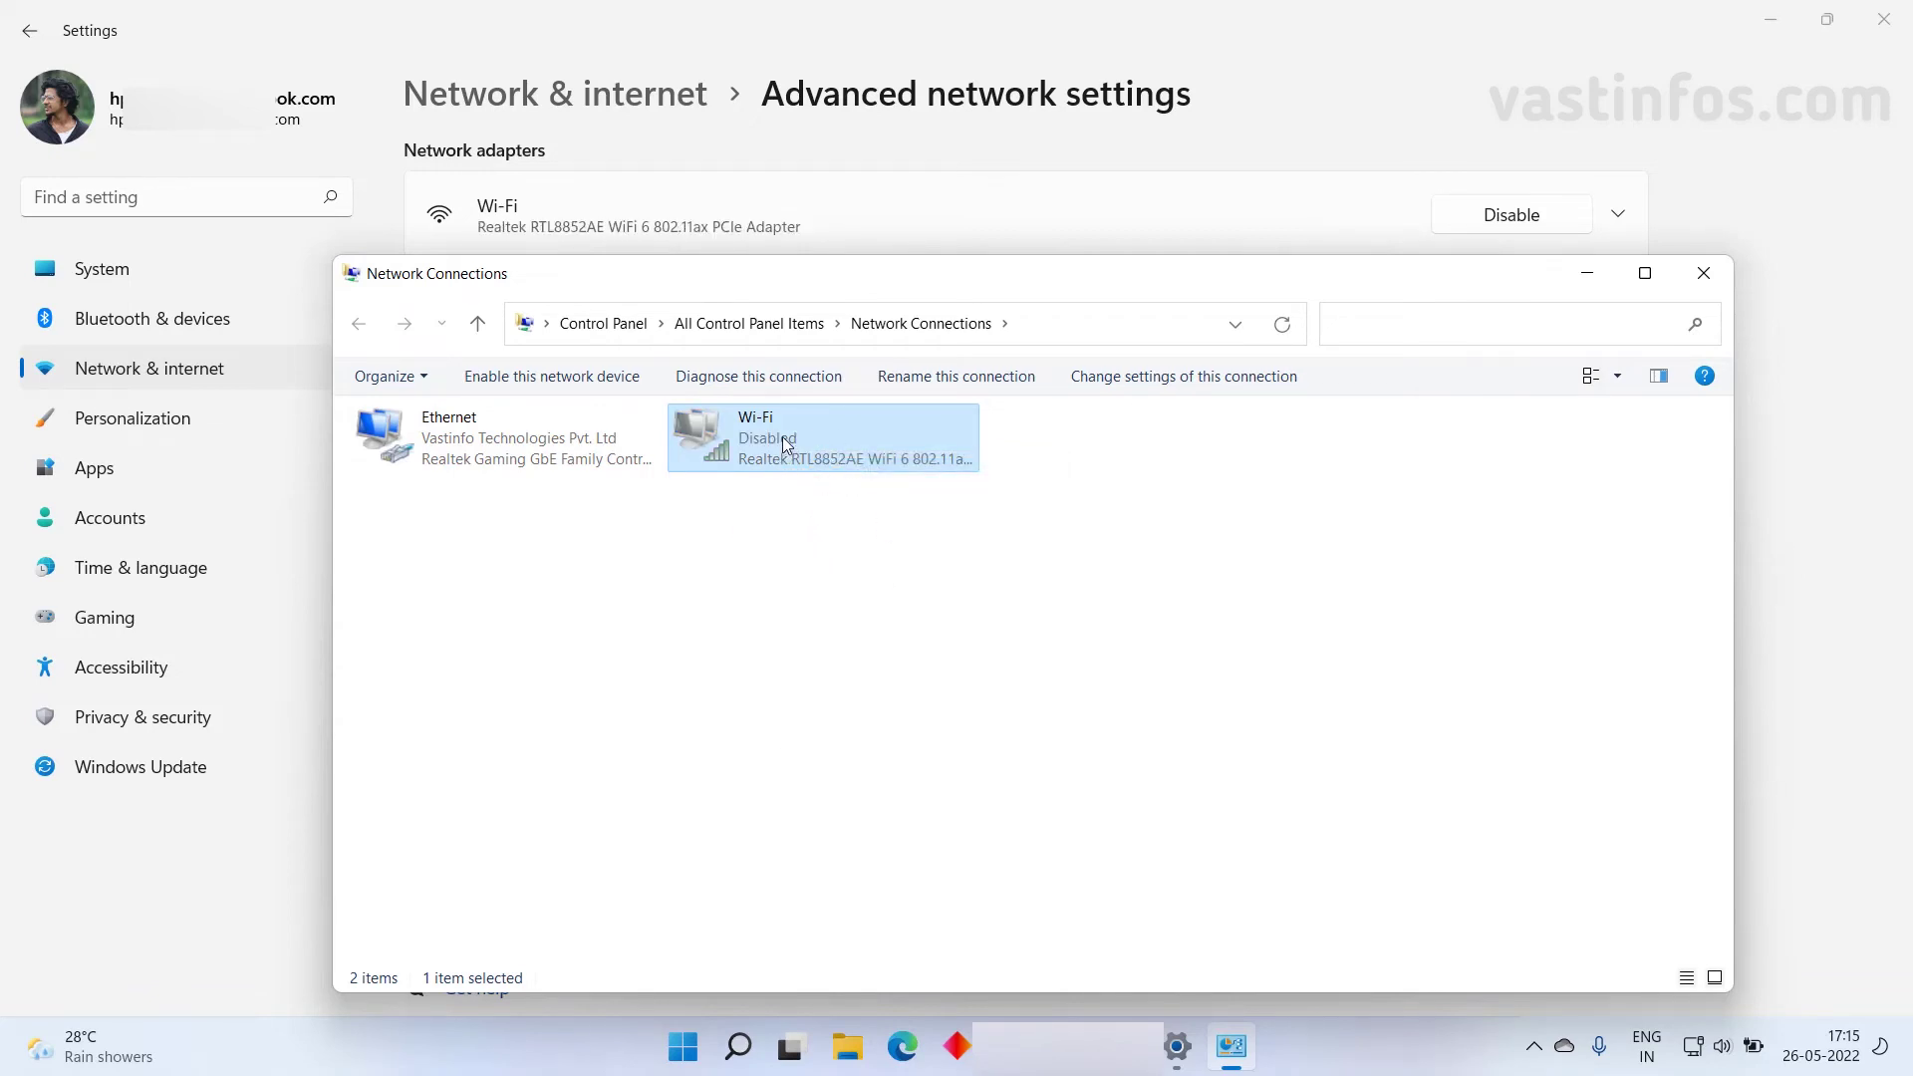
Step: Re-enable the Wi-Fi adapter, select Ethernet, and close the Network Connections window
right_click(791, 440)
left_click(854, 467)
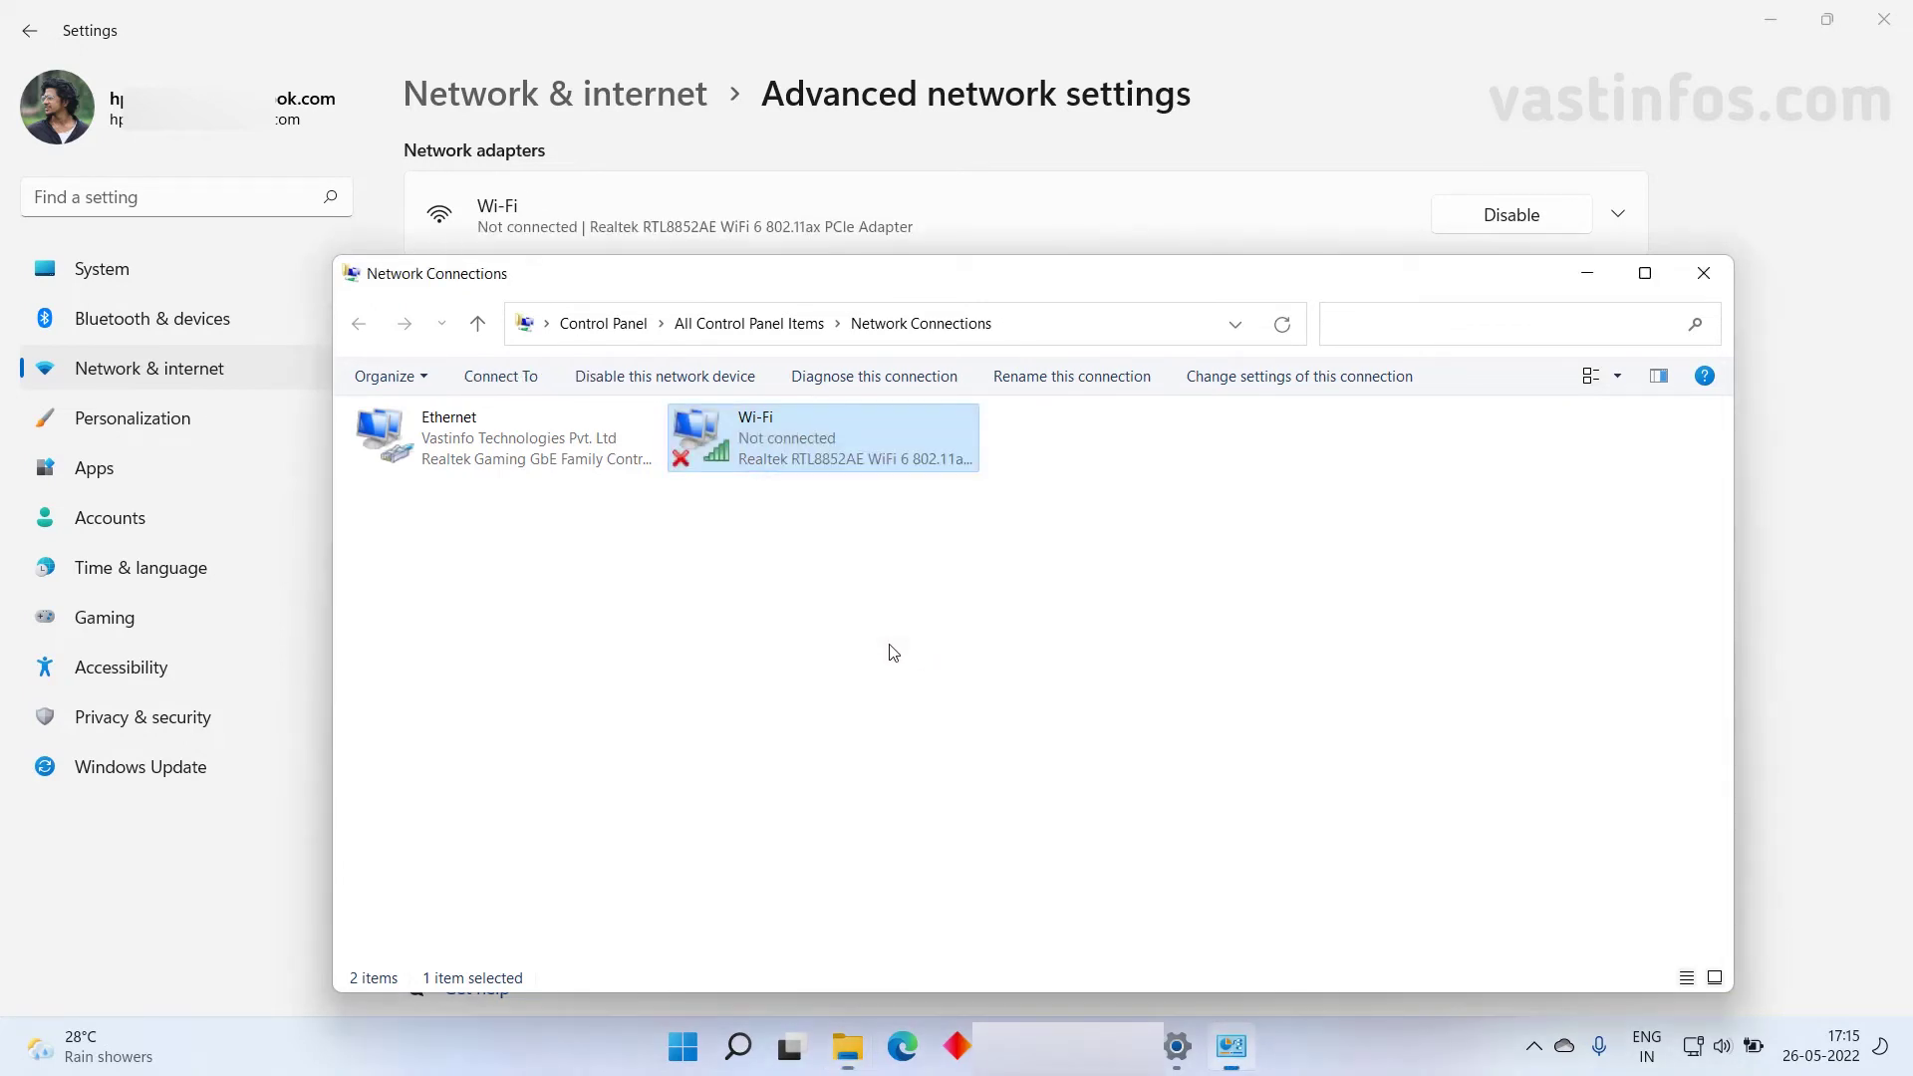
left_click(476, 453)
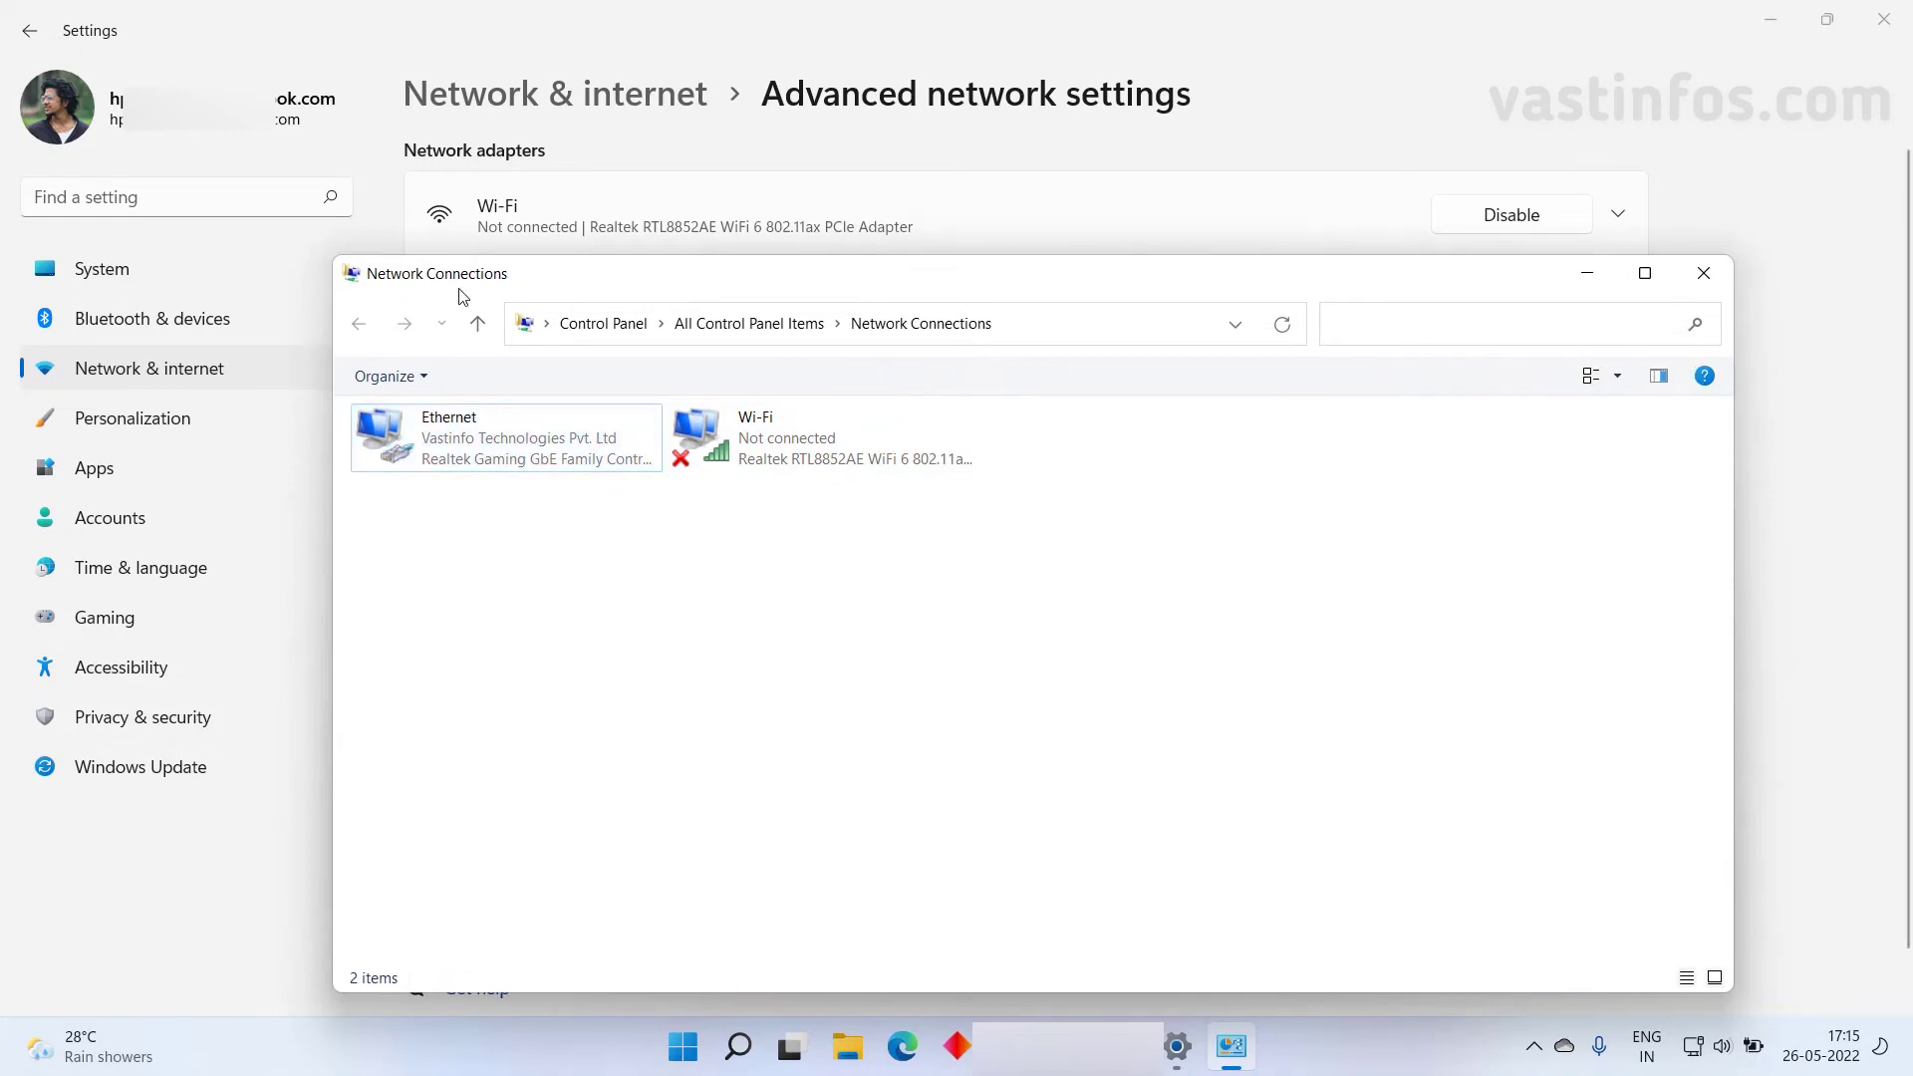
left_click(1704, 273)
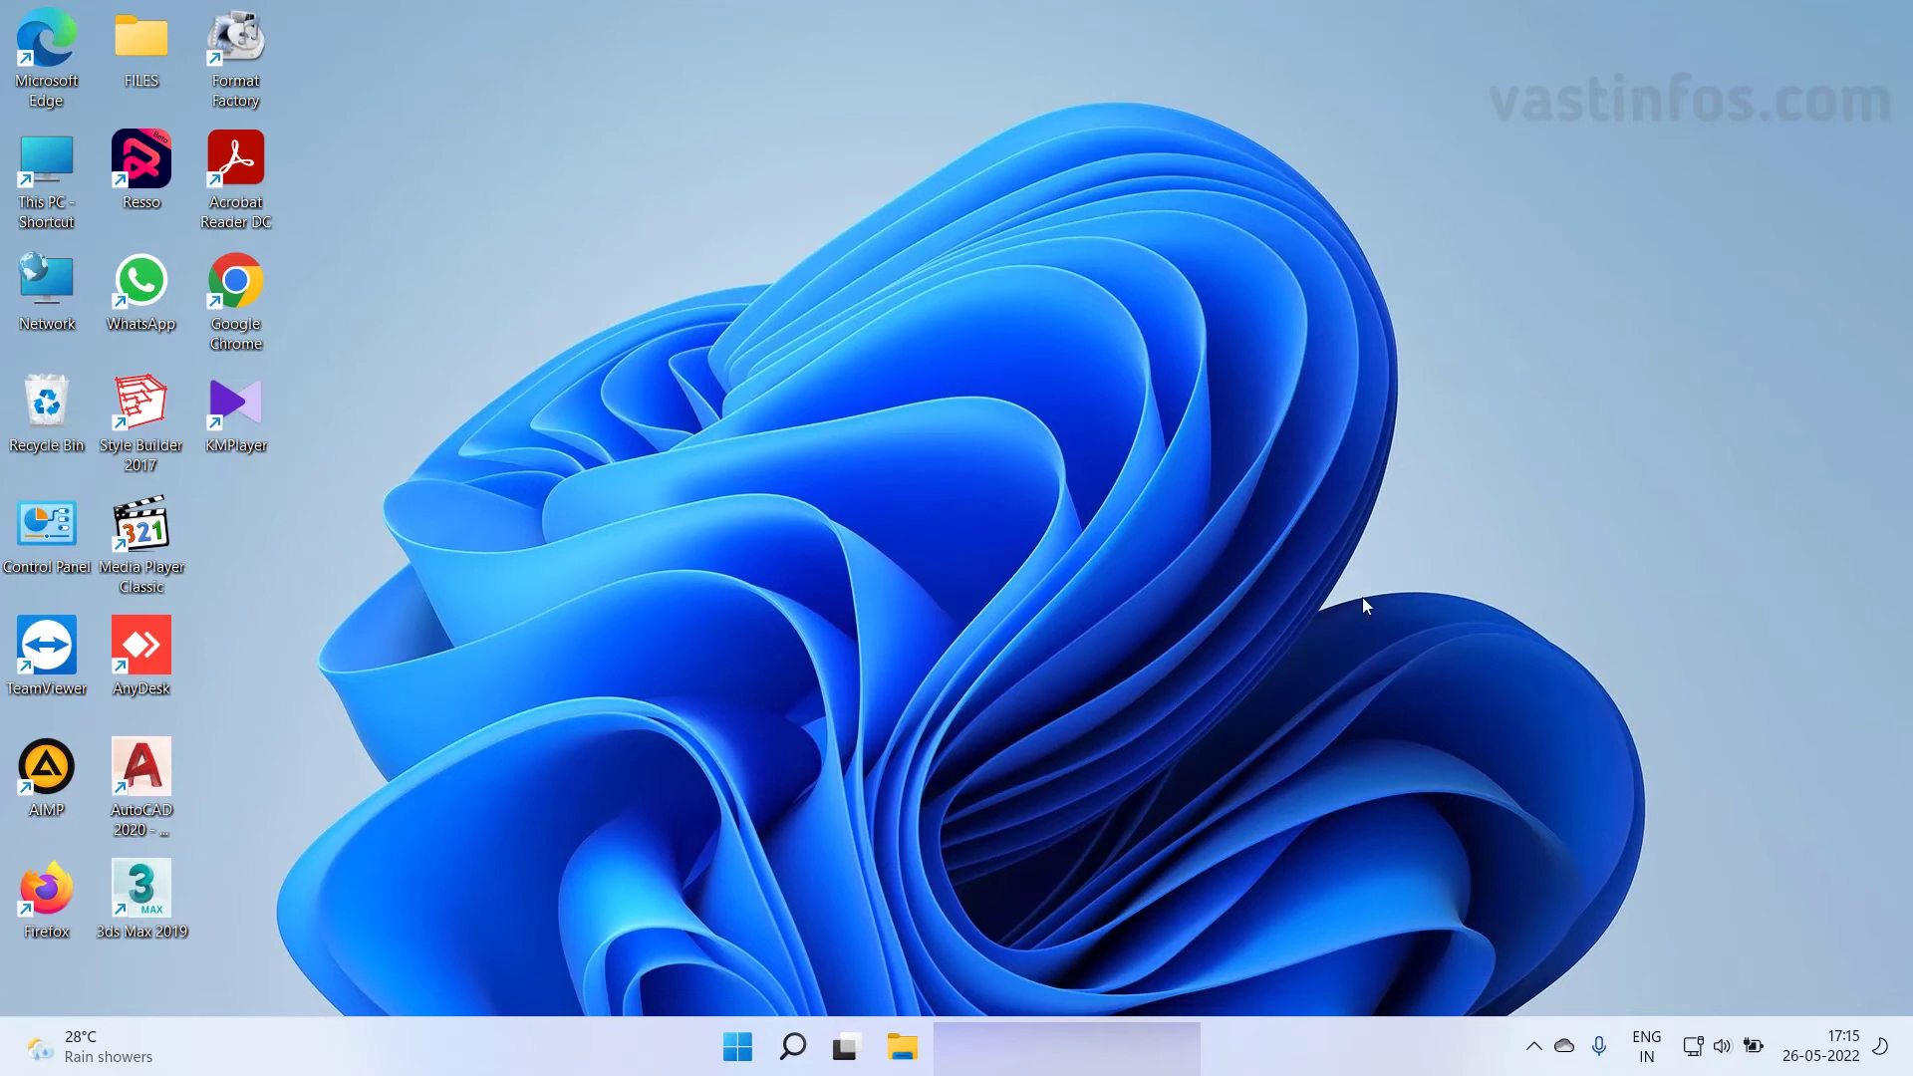
Step: Search Start for 'network connections' and open View network connections
left_click(737, 1046)
left_click(782, 163)
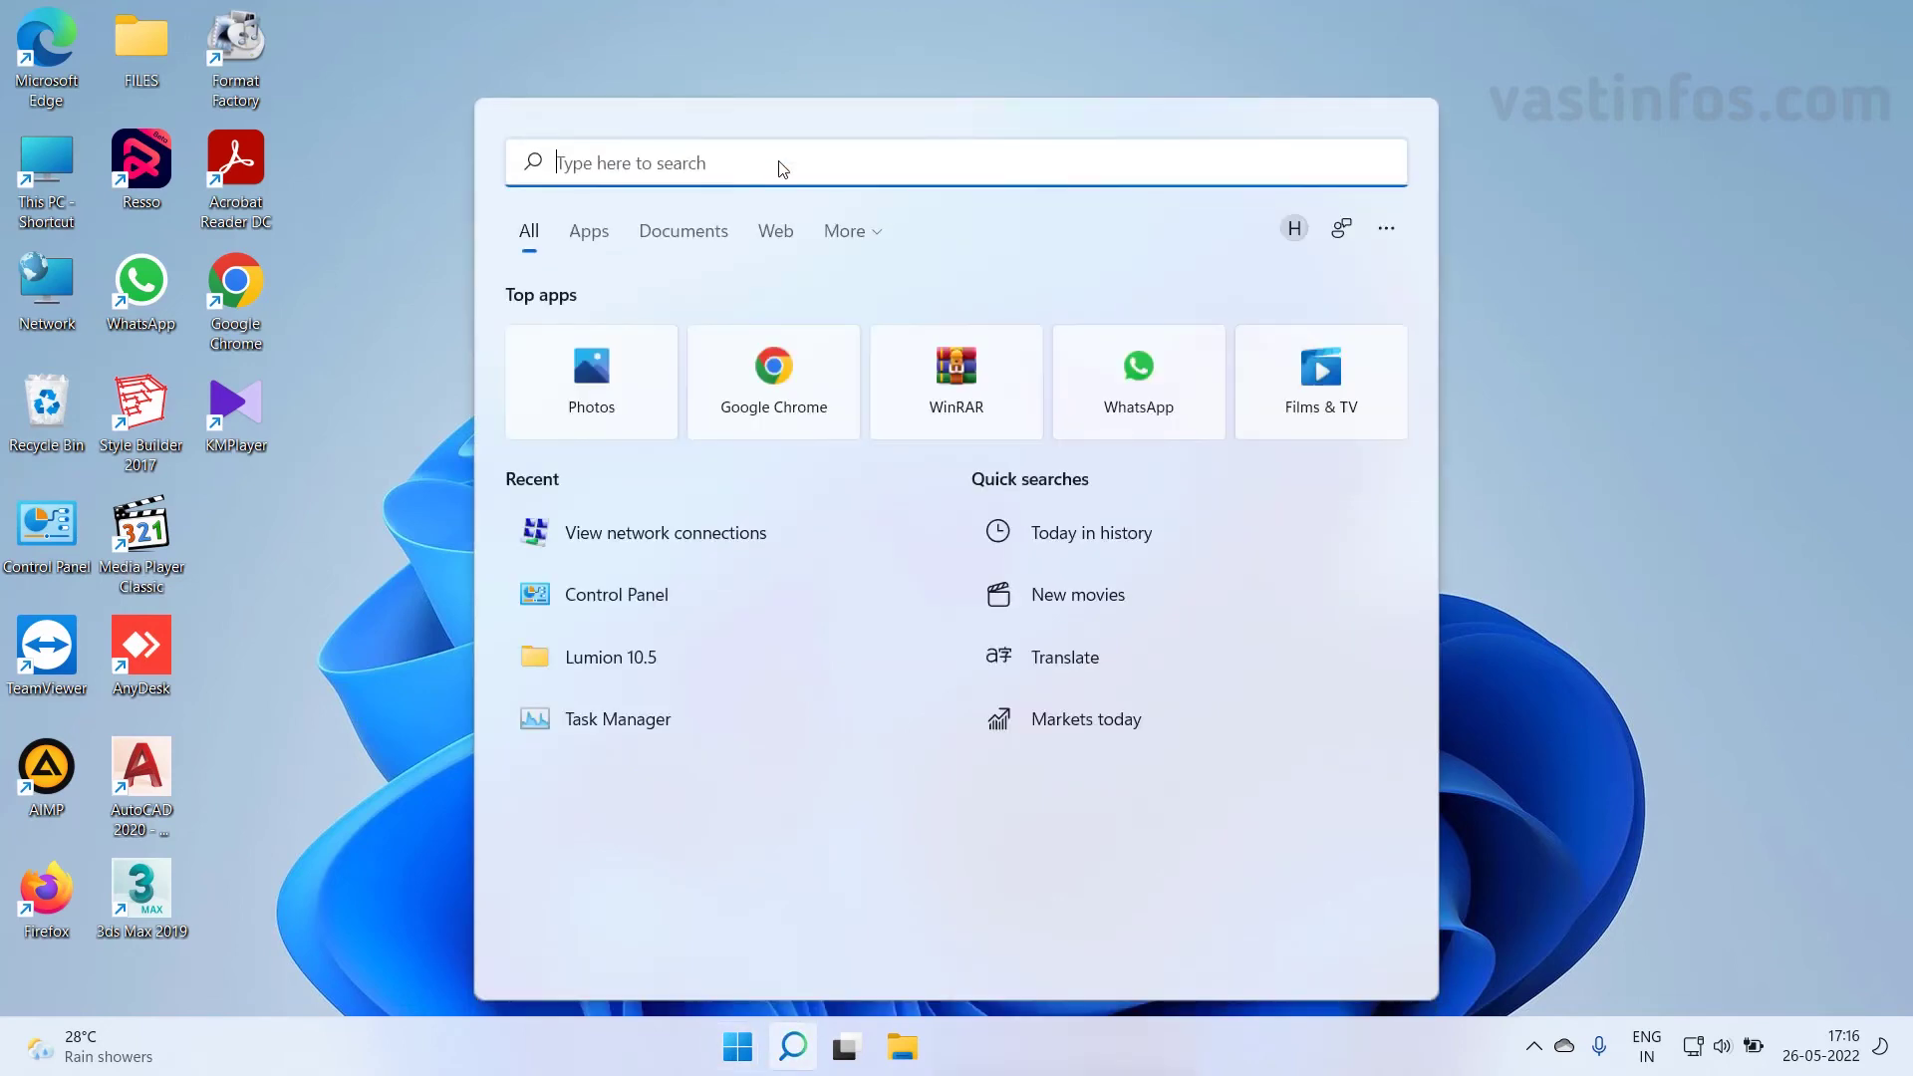
type("network connections")
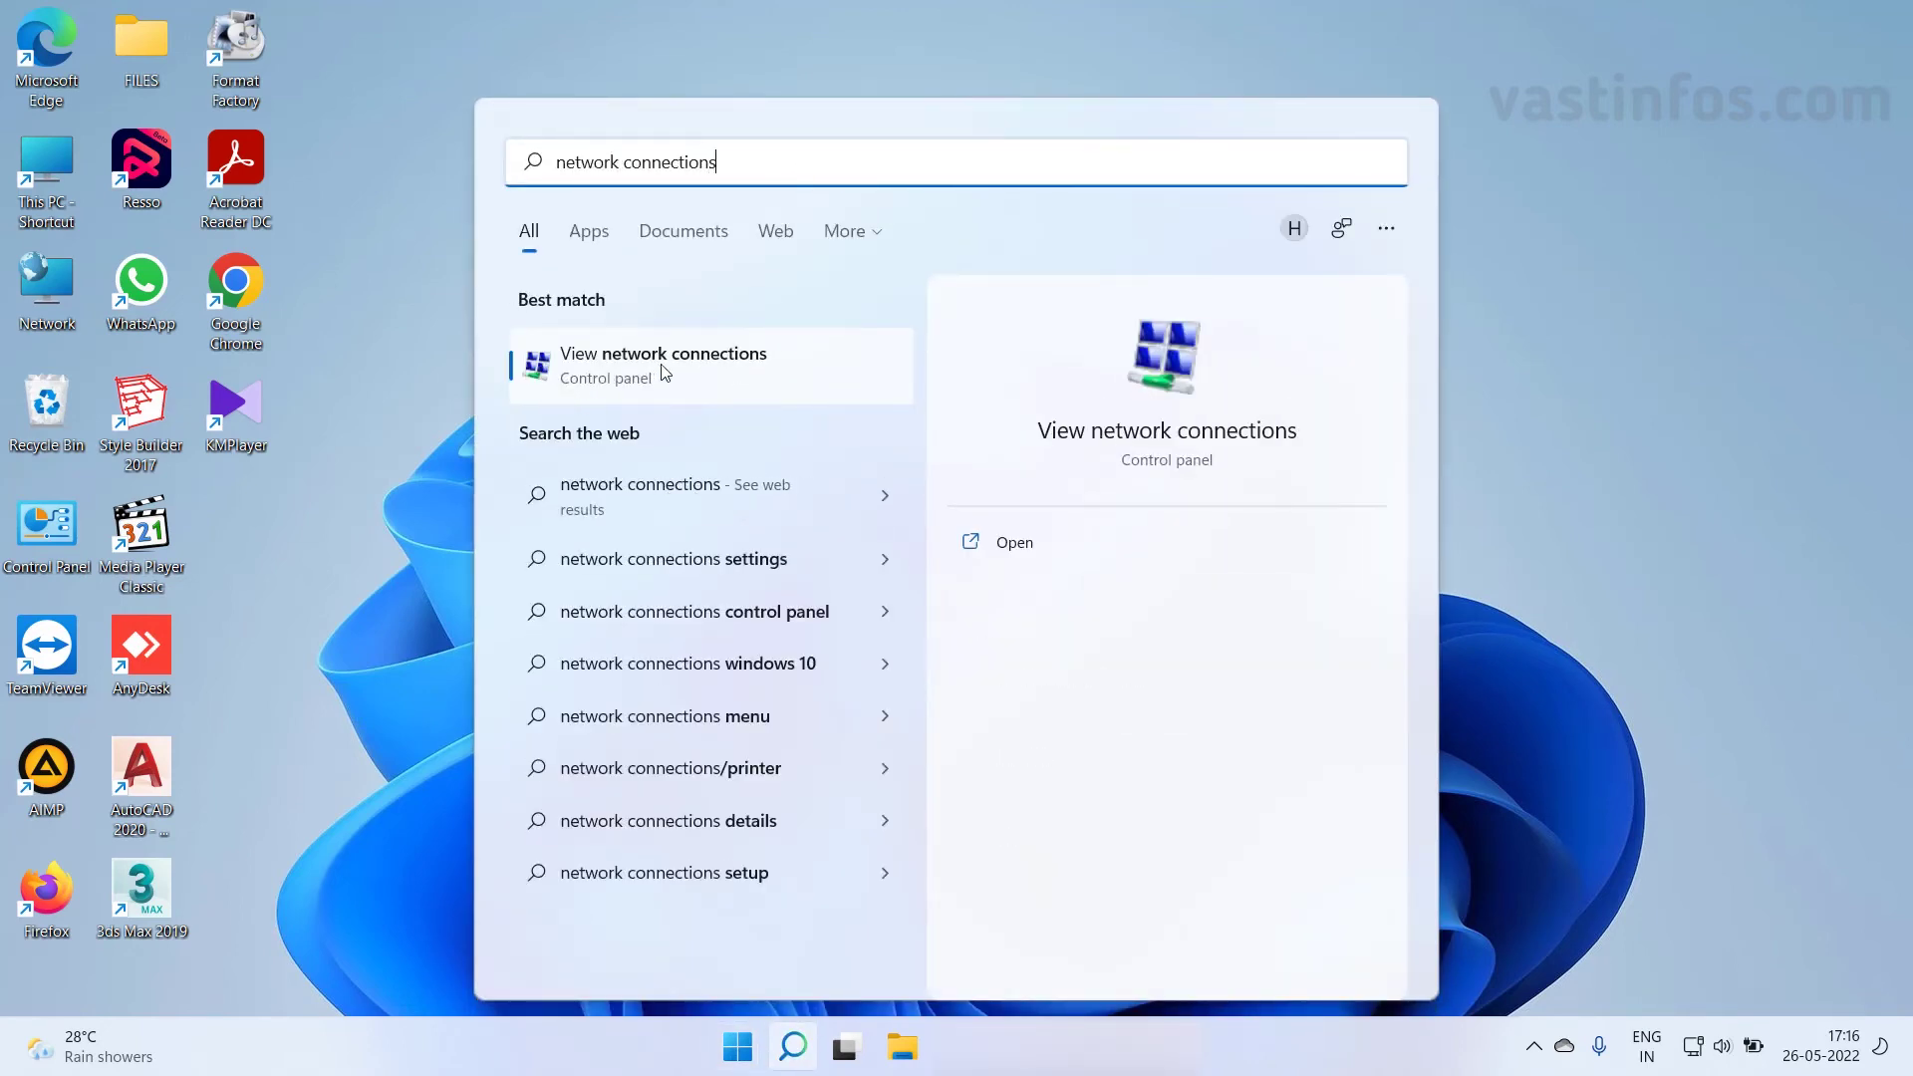
left_click(695, 375)
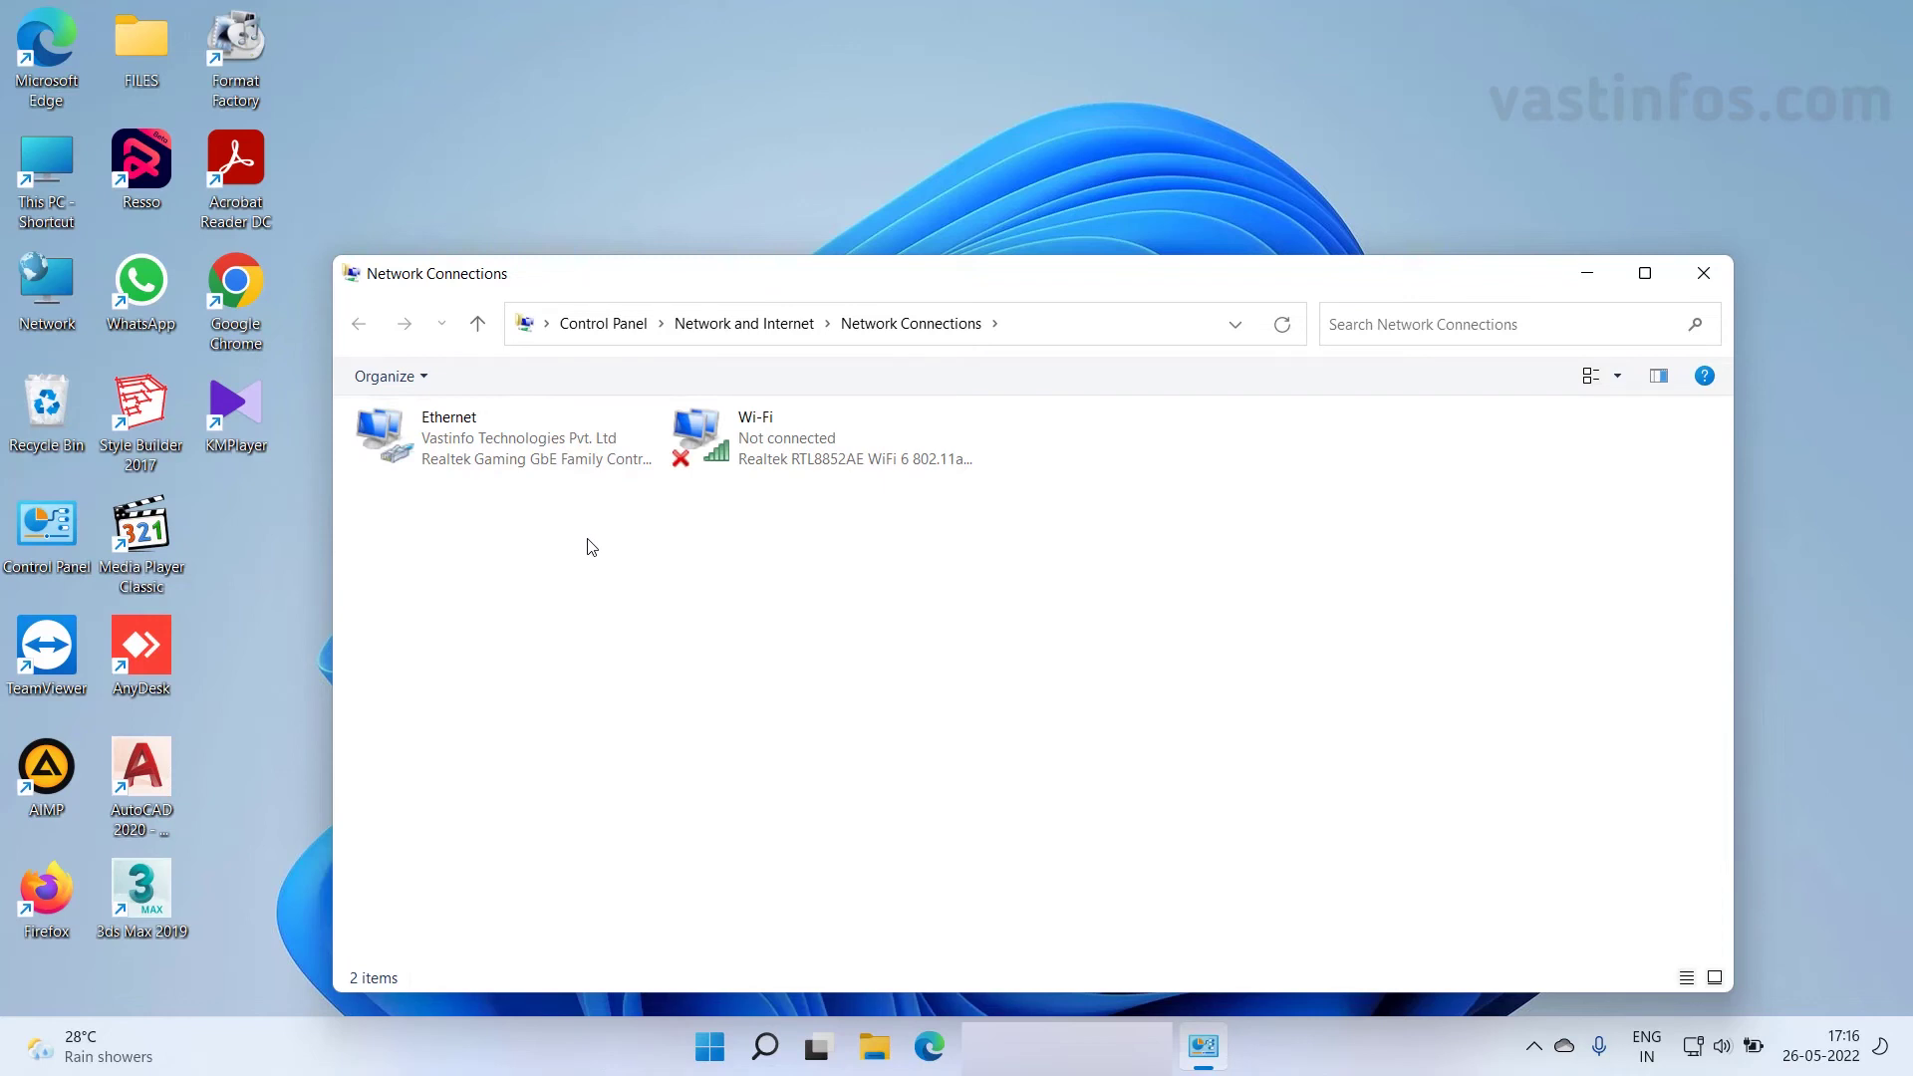
Step: Disable the Ethernet adapter again and return to Chrome, which now shows ERR_INTERNET_DISCONNECTED
left_click(489, 450)
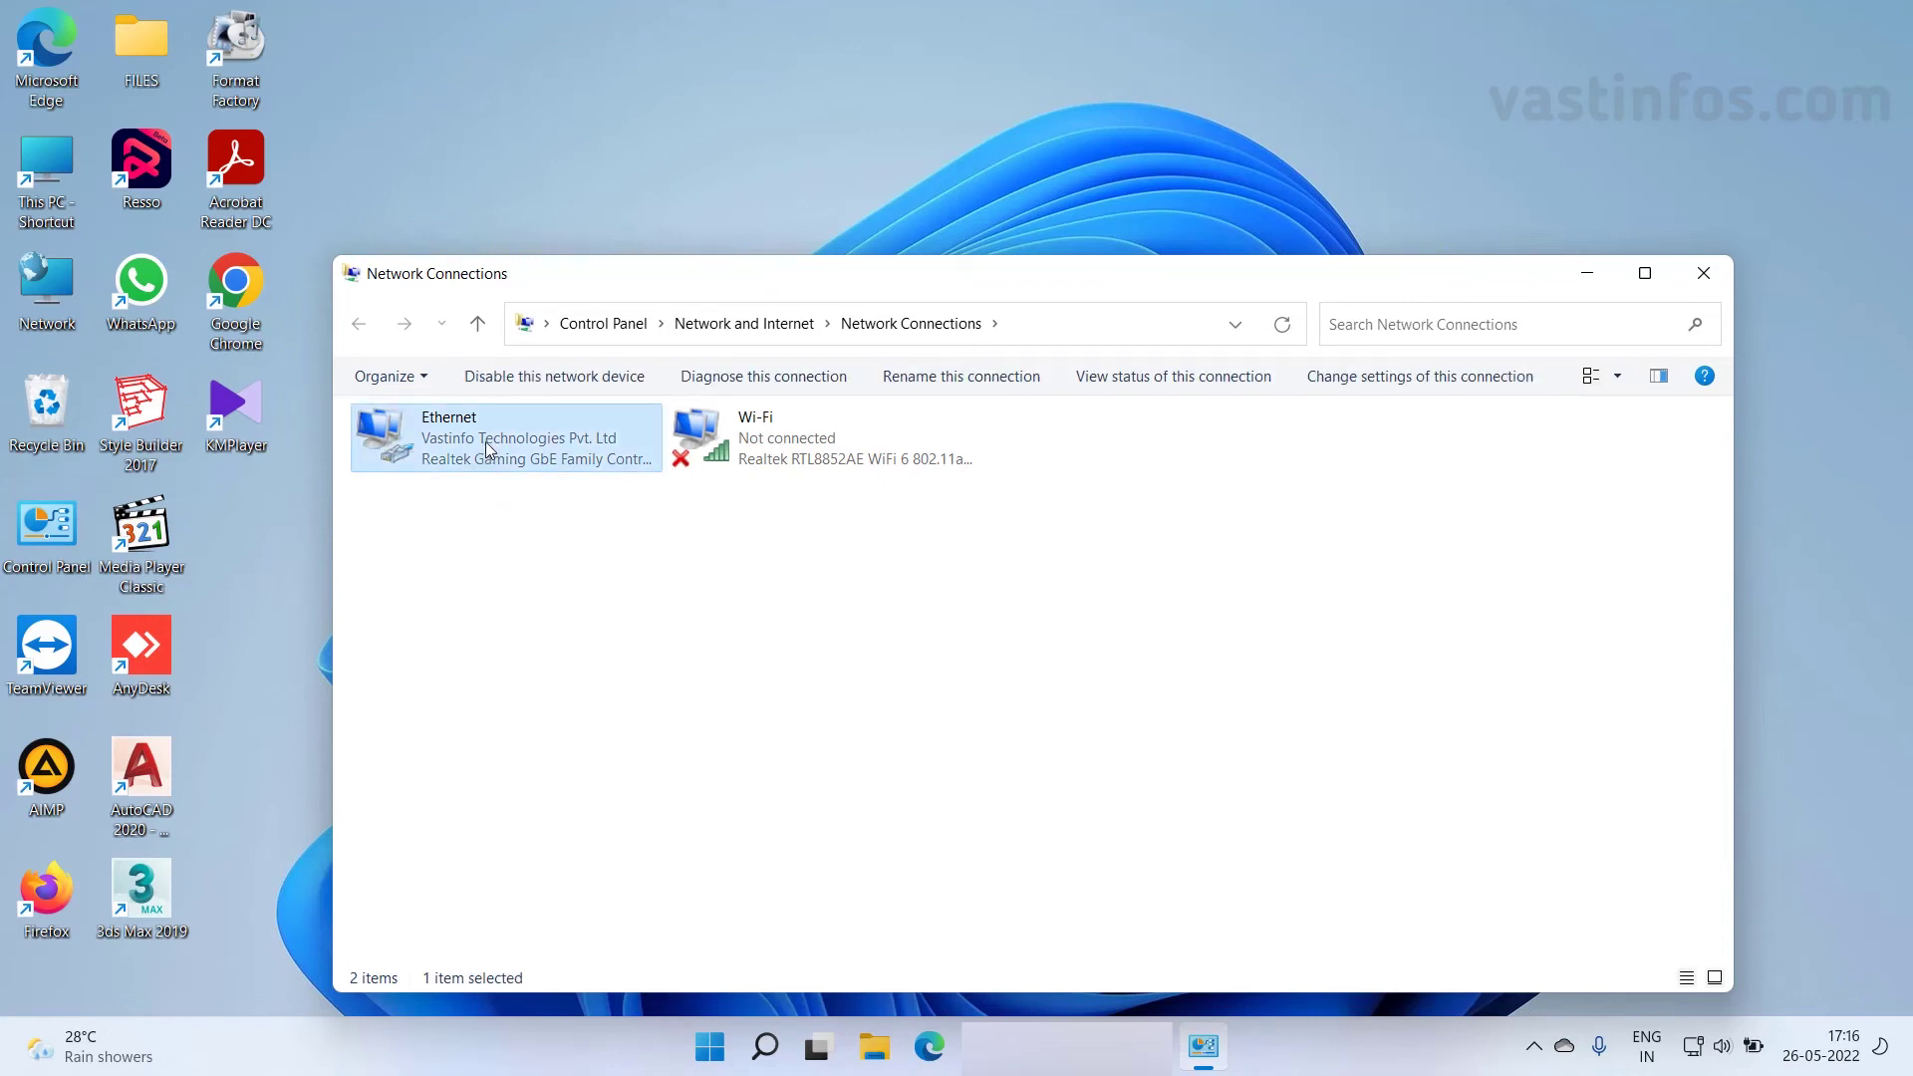
right_click(490, 448)
left_click(510, 461)
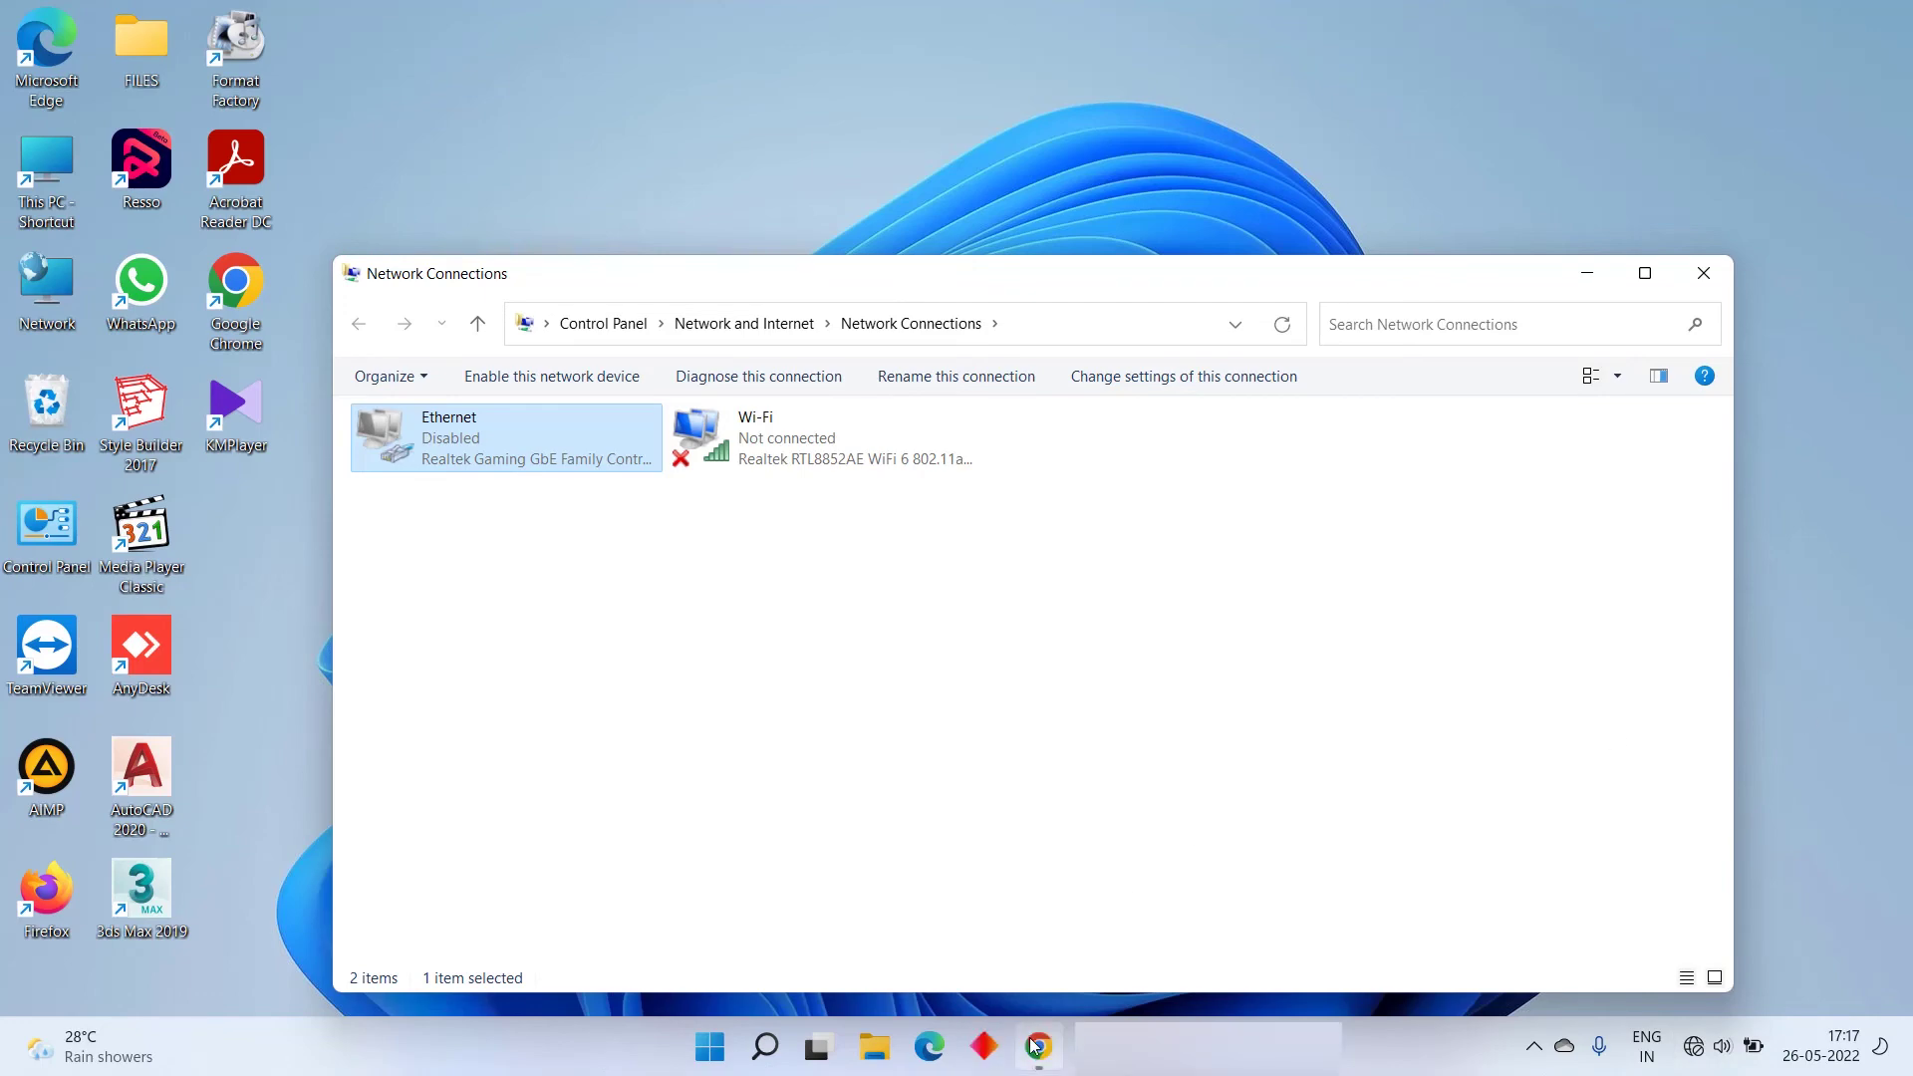
left_click(1039, 1046)
Step: Reload the apple search twice to confirm No Internet, then close Chrome to return to Network Connections
left_click(106, 67)
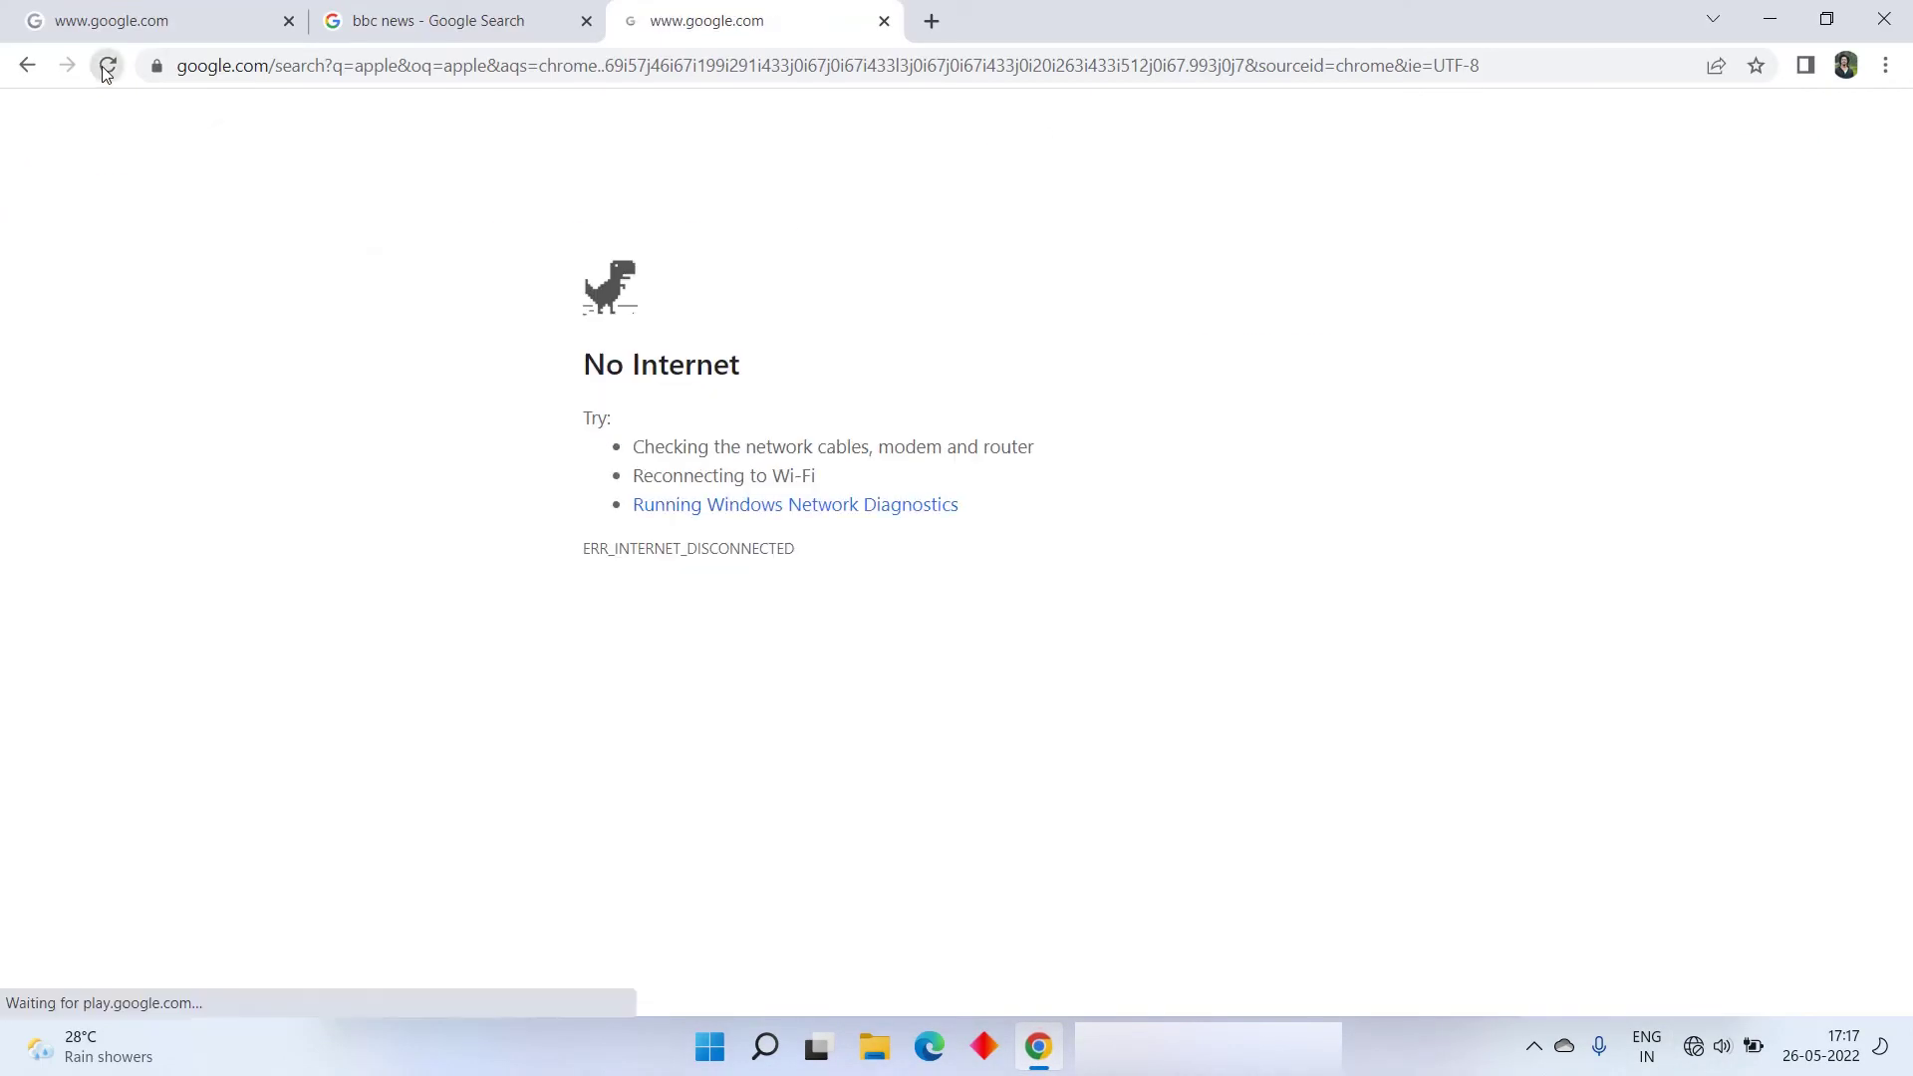
left_click(105, 67)
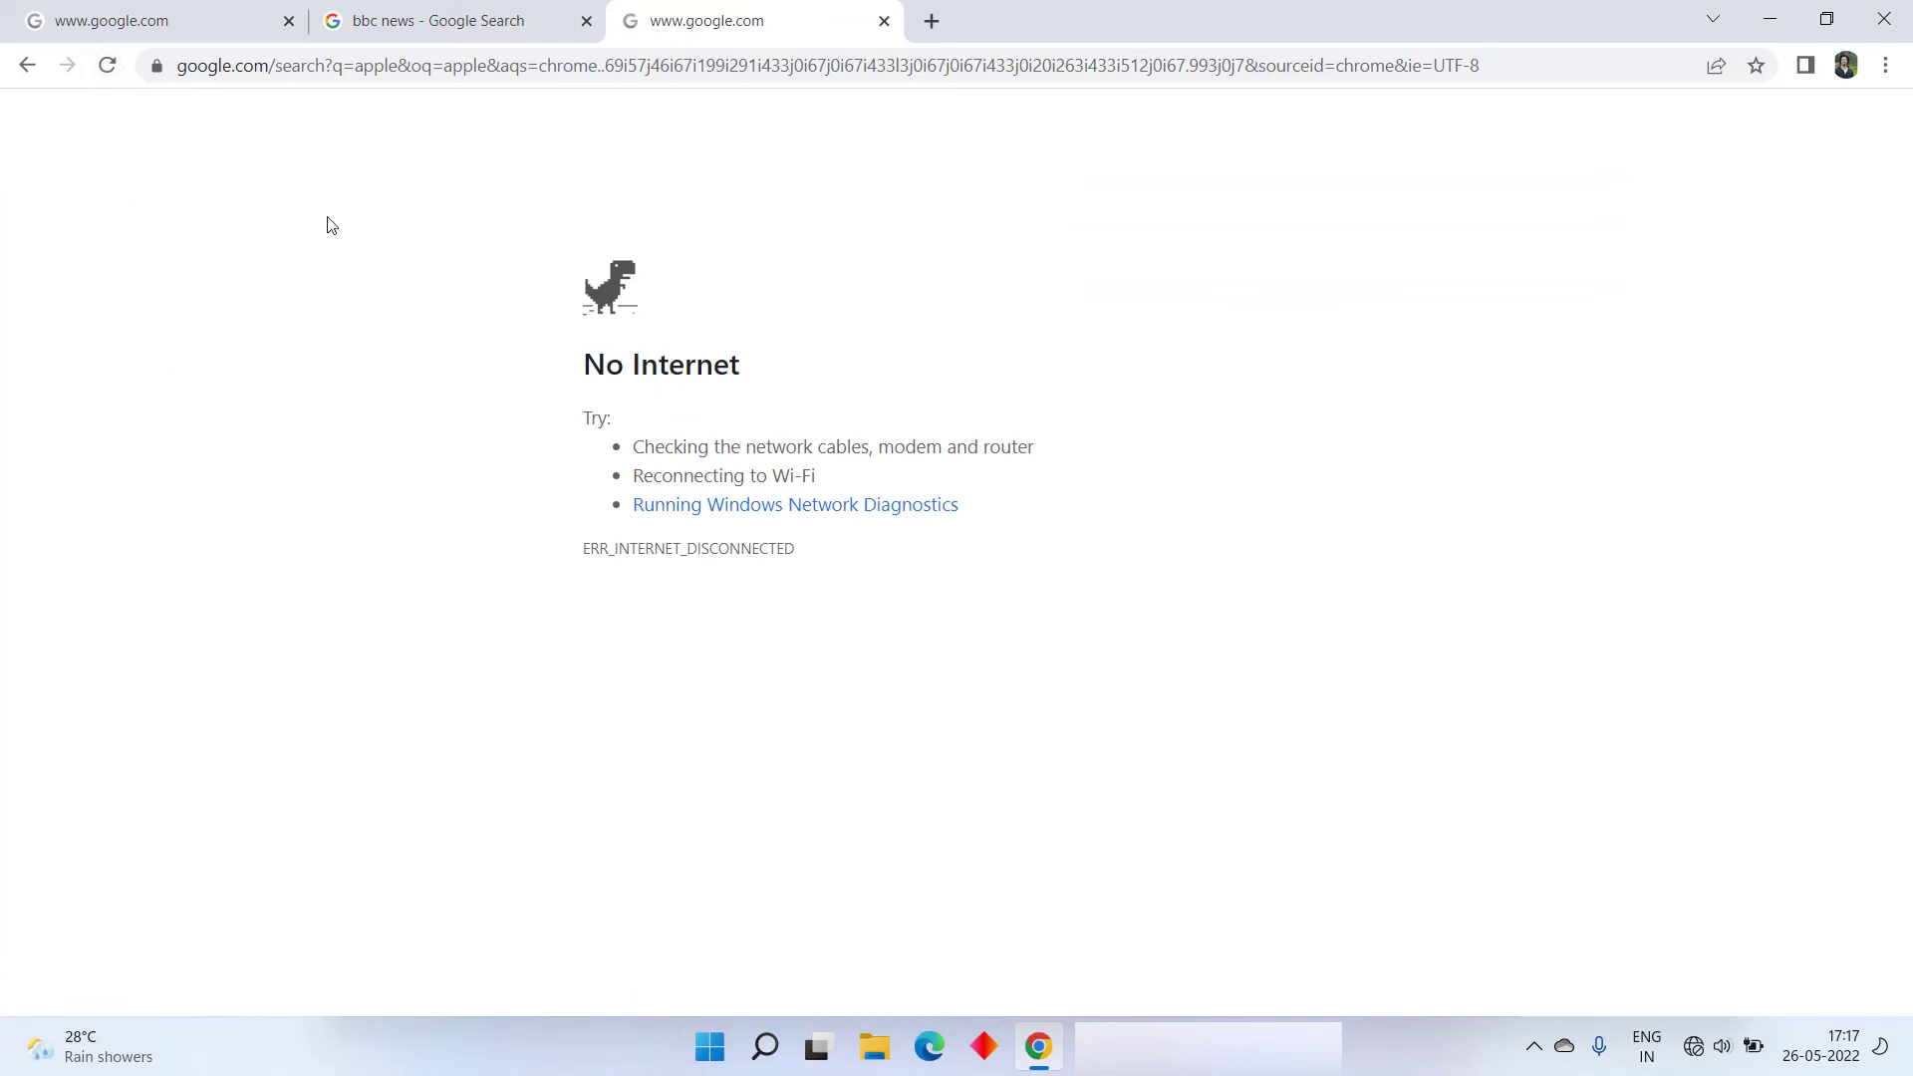
left_click(1861, 28)
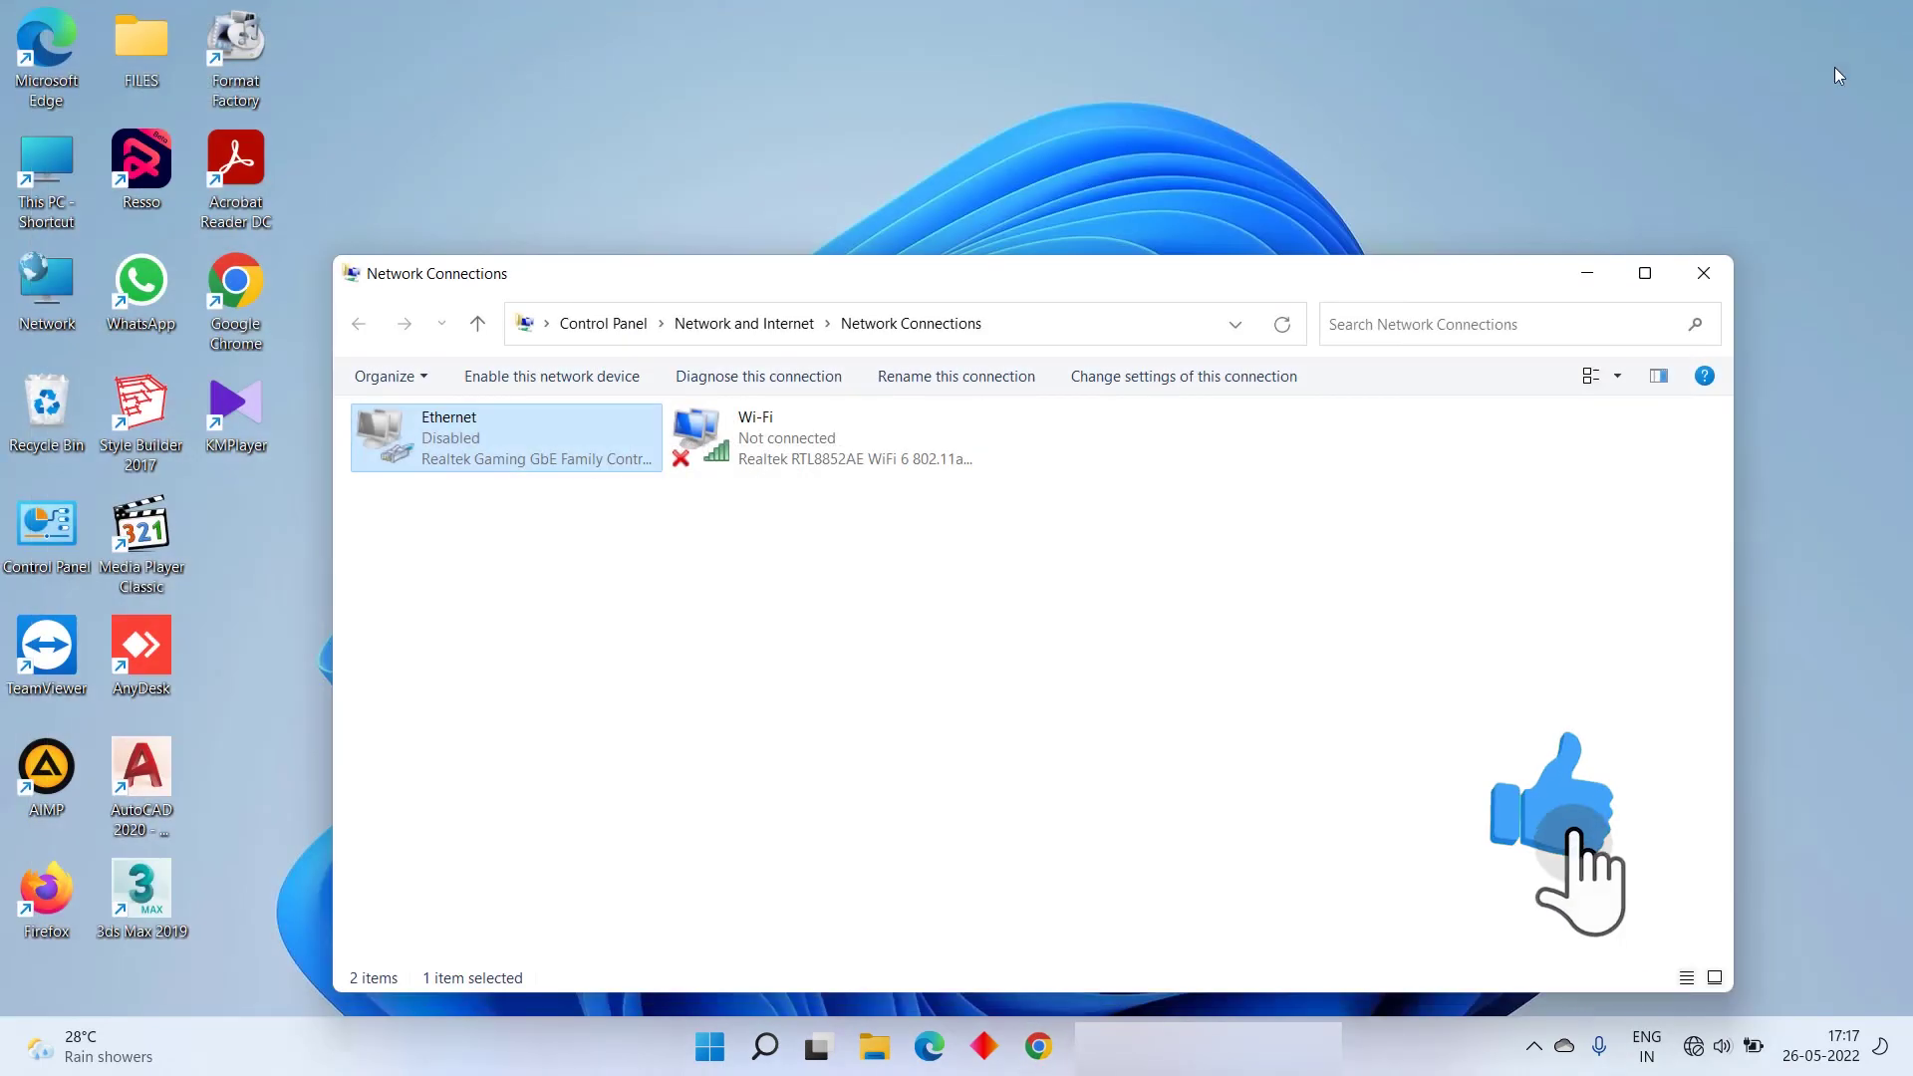
right_click(467, 438)
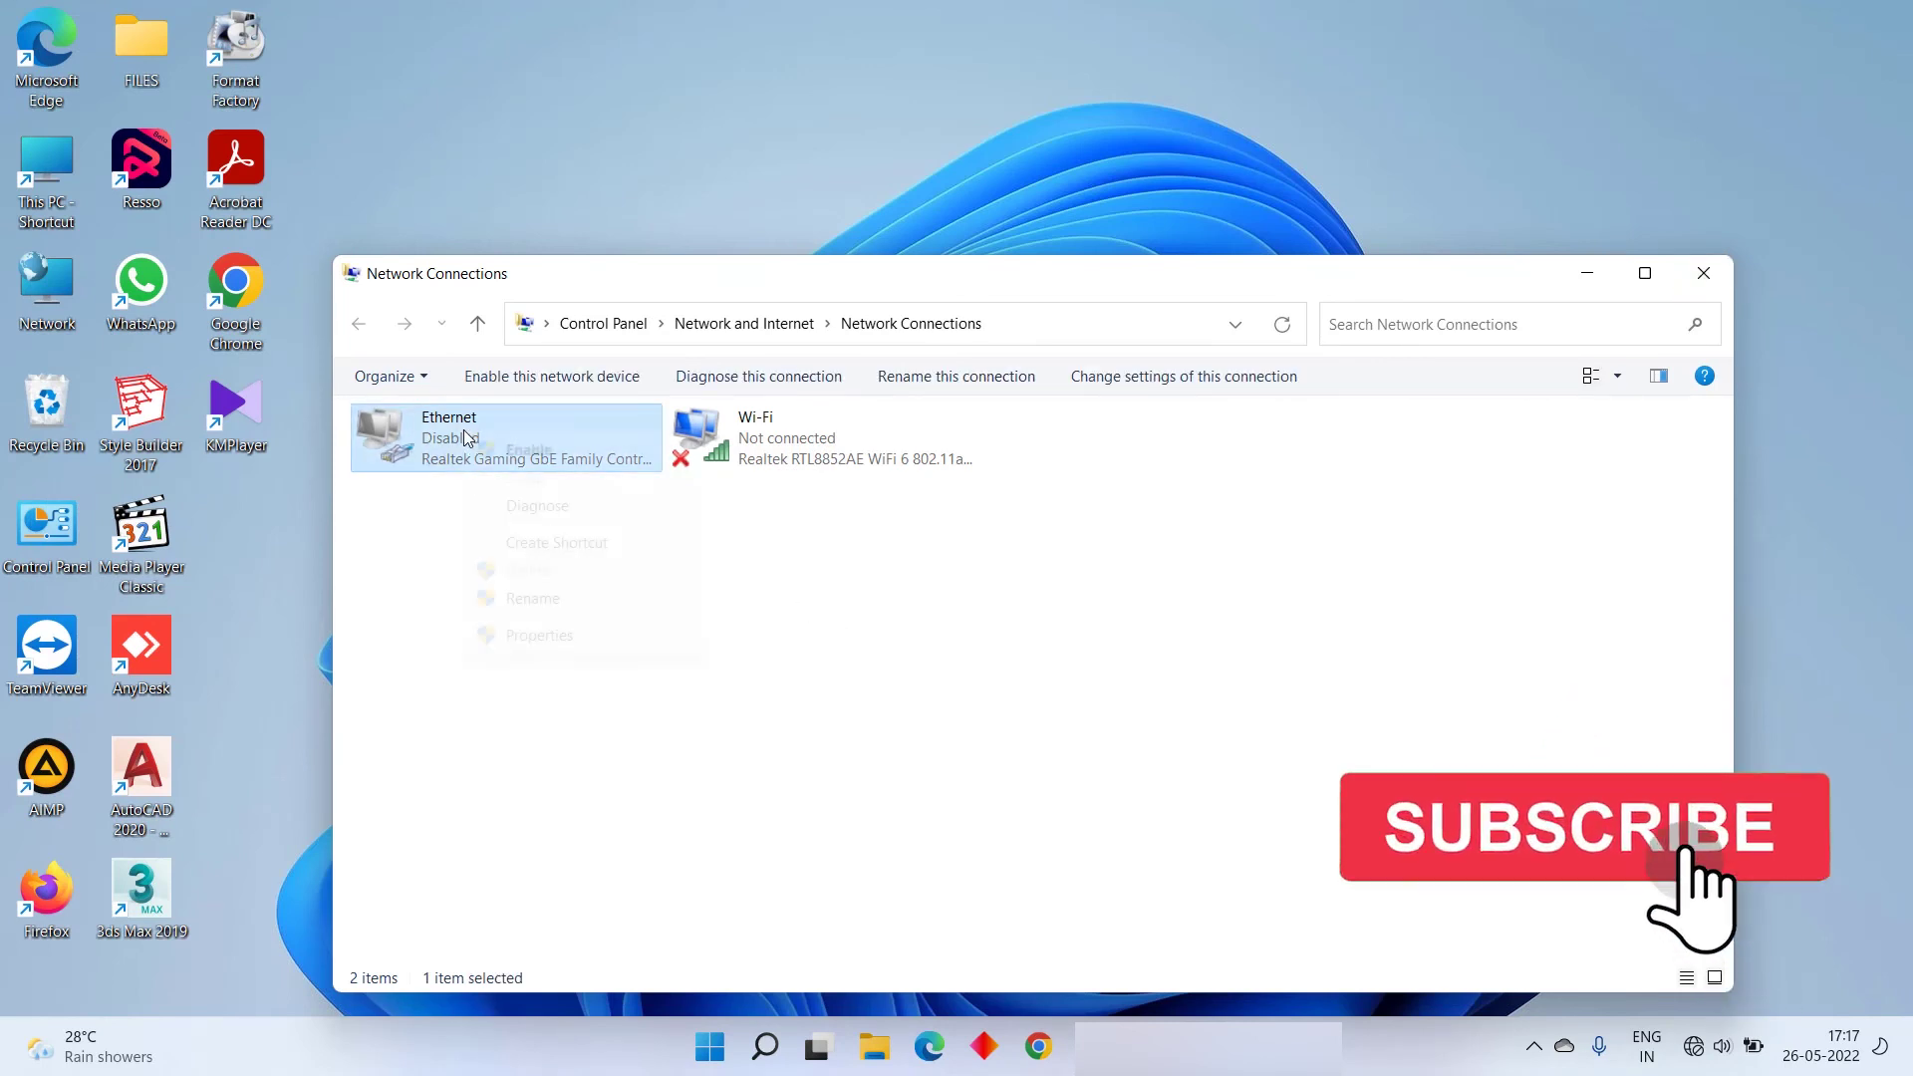